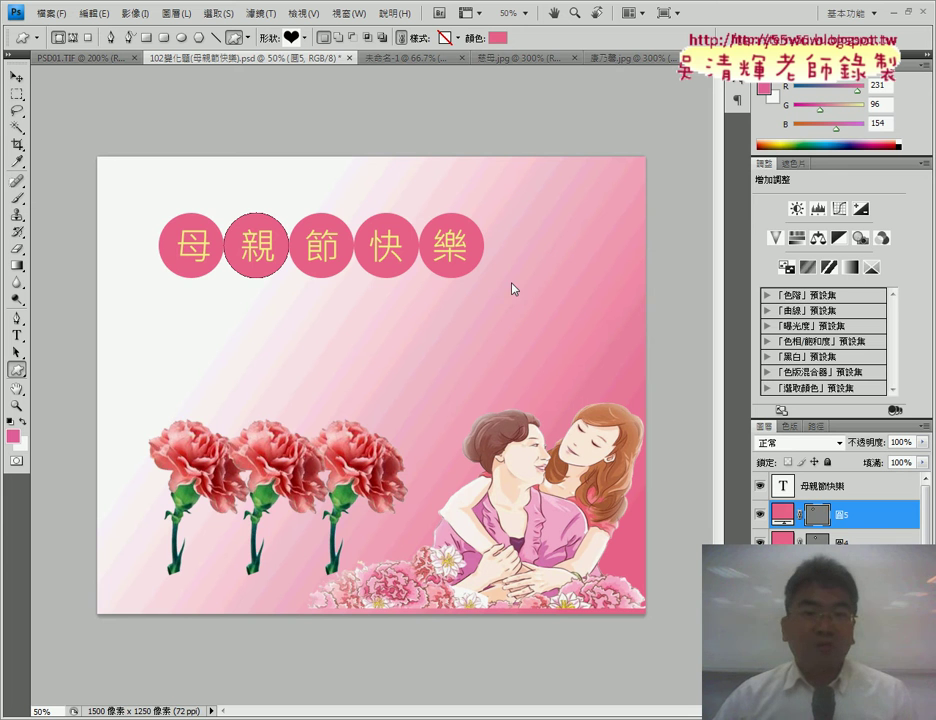
Switch to the unfinished 未命名-1 Mother's Day card document.
left_click(409, 58)
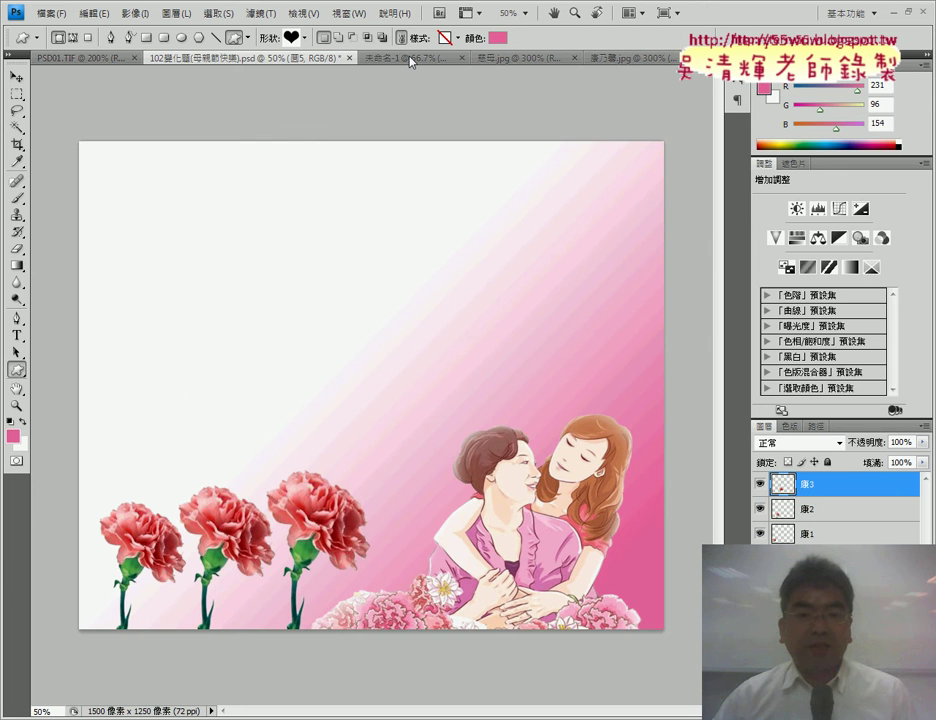
Draw a pink filled circle with the Ellipse Tool in the card's upper-left sky.
left_click(20, 375)
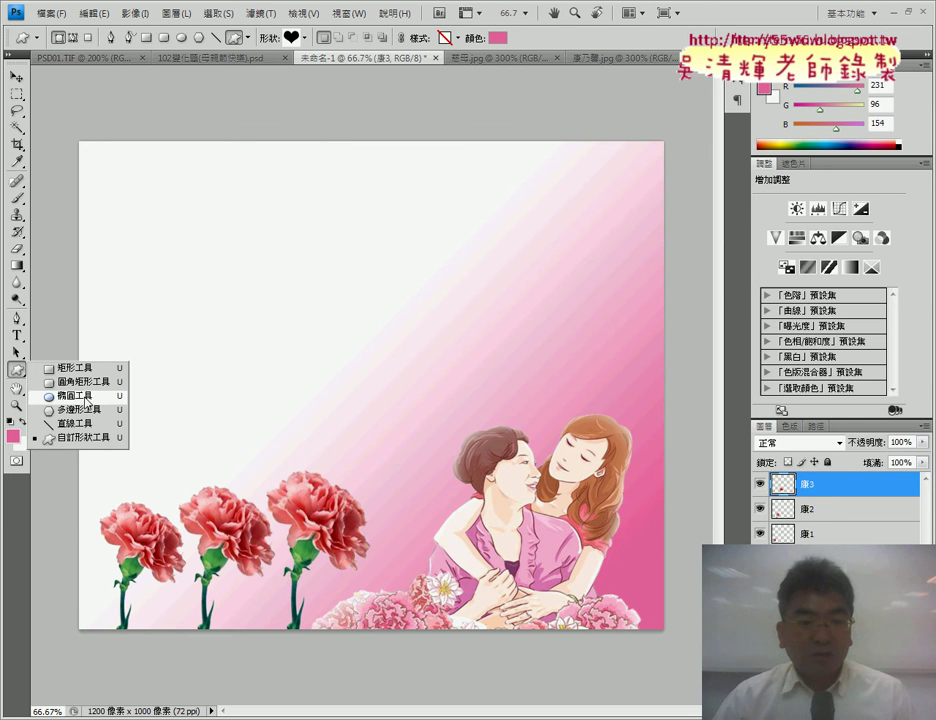
left_click(86, 398)
mouse_move(186, 226)
left_mouse_down()
mouse_move(263, 292)
mouse_move(254, 282)
left_mouse_up()
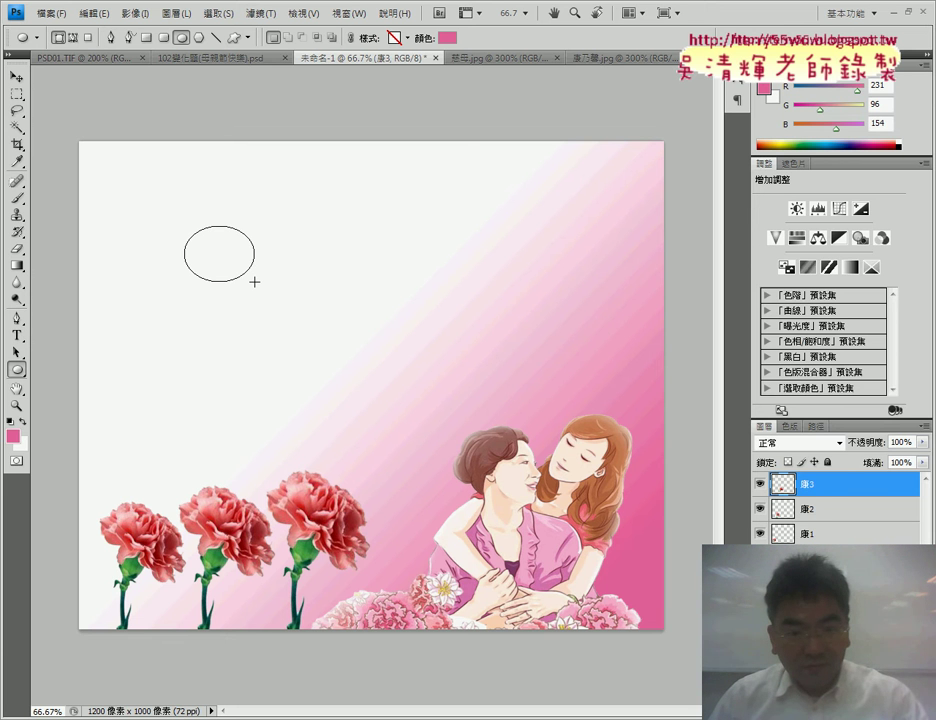
mouse_move(255, 282)
left_mouse_down()
mouse_move(393, 333)
mouse_move(346, 325)
mouse_move(297, 288)
left_mouse_up()
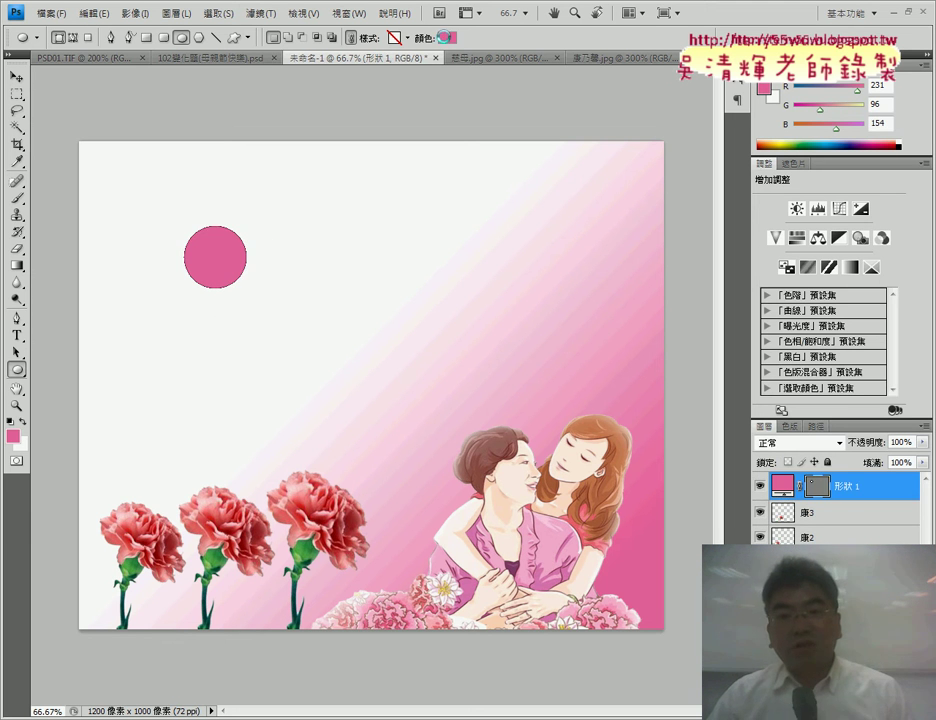
left_click(445, 37)
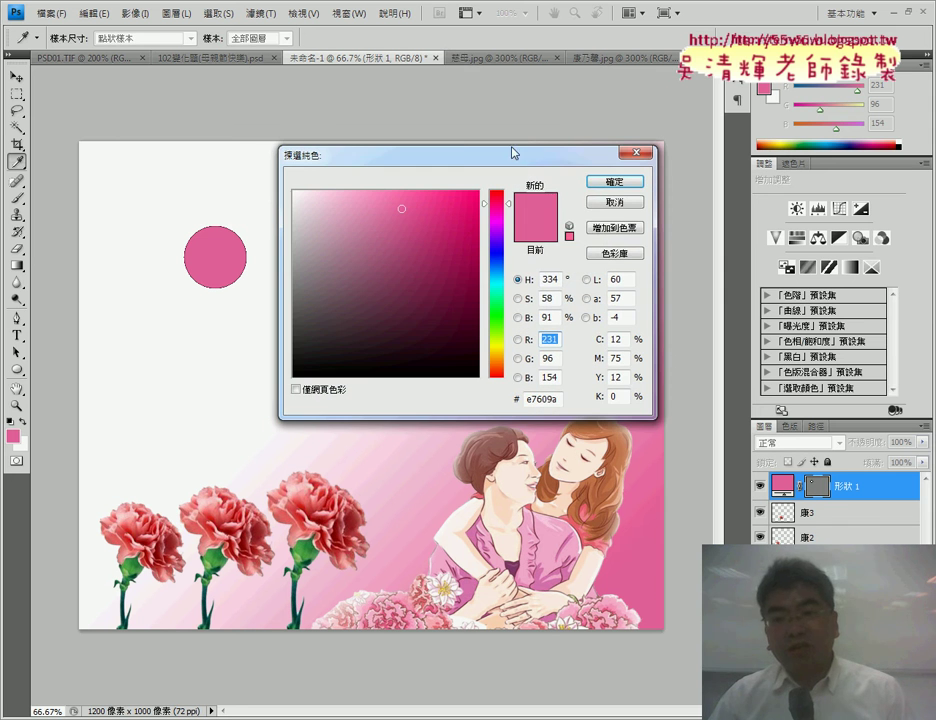
left_click(613, 202)
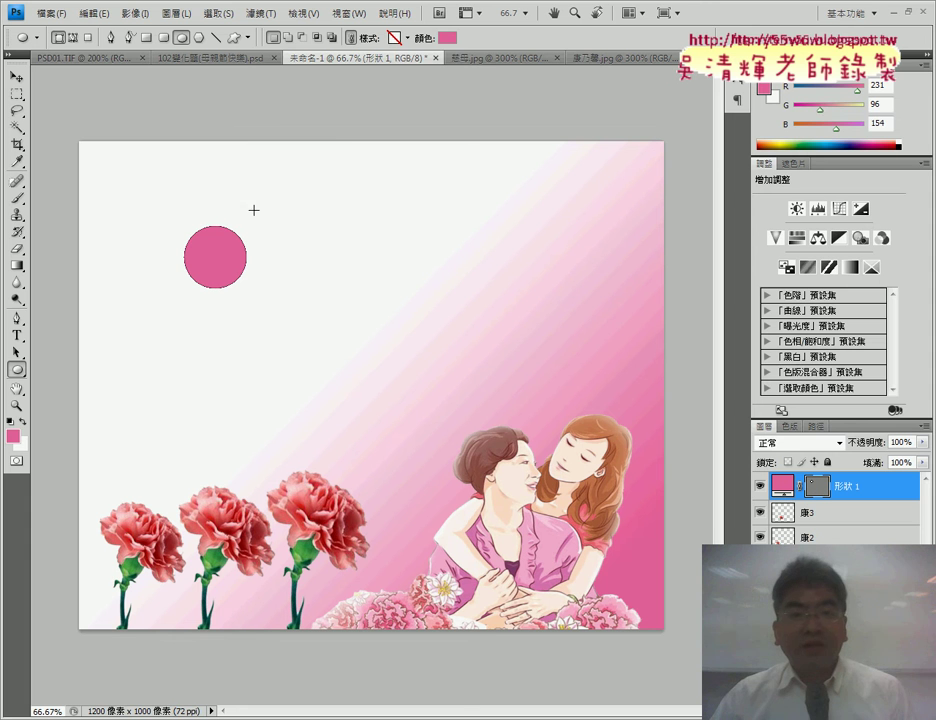
left_click(397, 39)
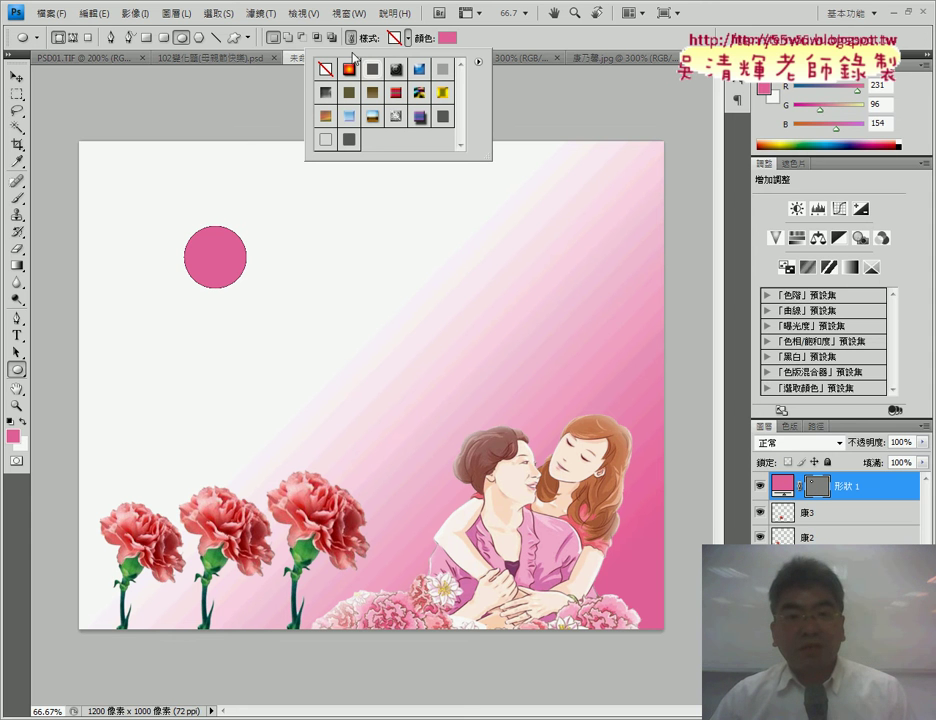
left_click(325, 139)
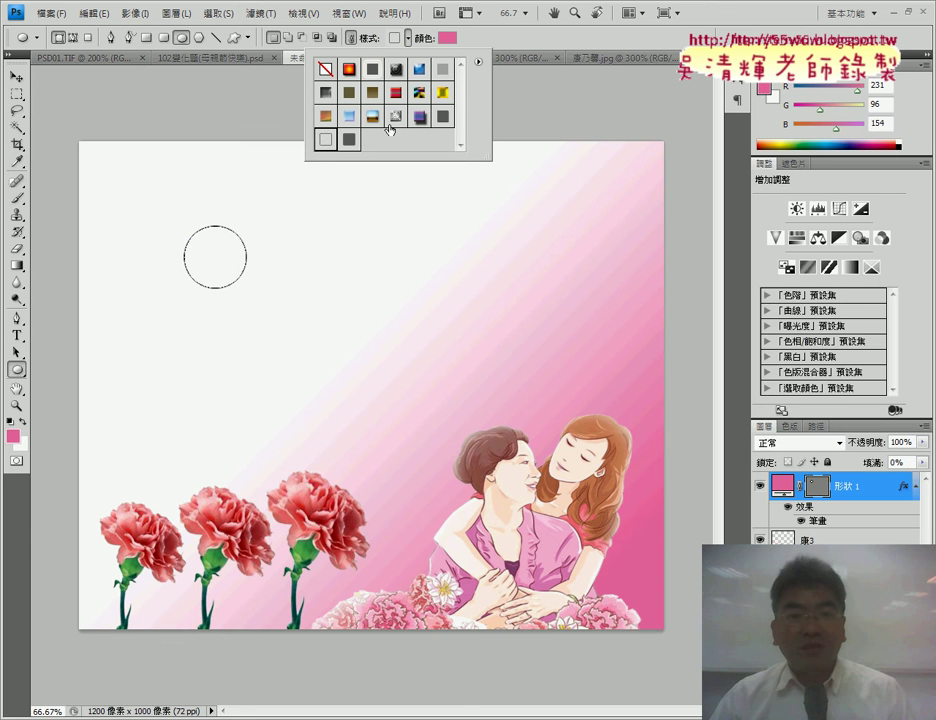
left_click(325, 68)
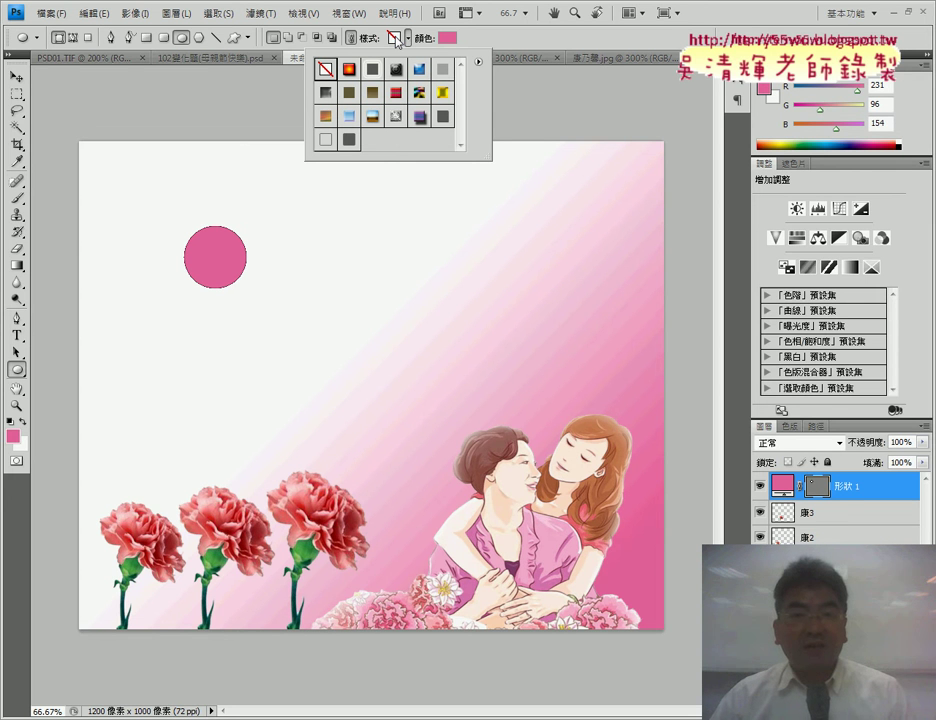
left_click(398, 42)
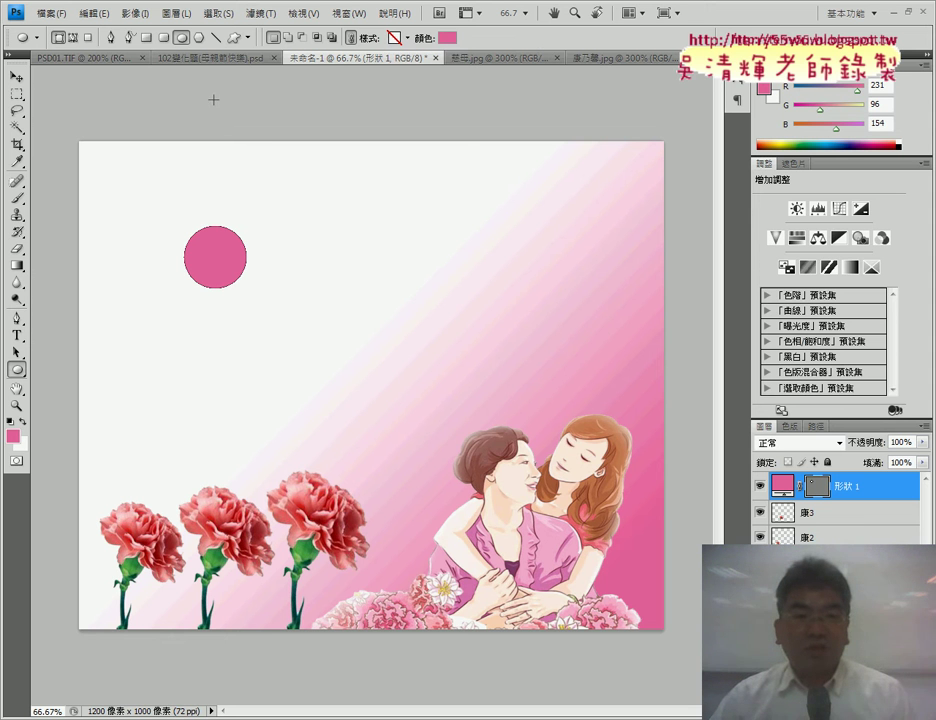
Shift-drag a small pink square with the Rectangle tool just above the circle.
left_click(153, 40)
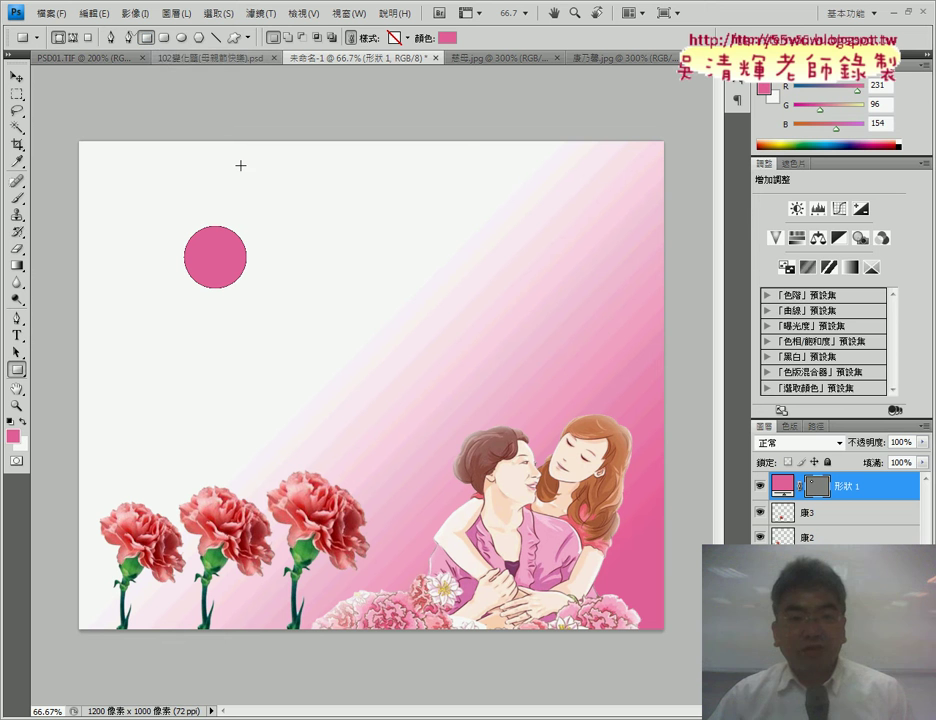
left_click_drag(232, 164, 311, 191)
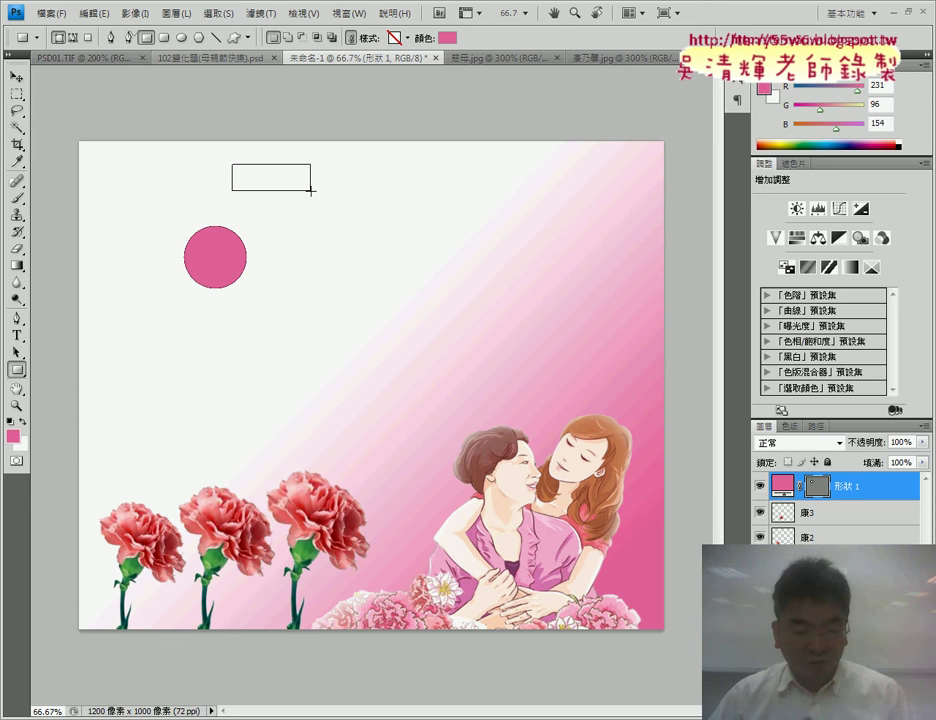
key("shift")
left_click_drag(311, 191, 305, 201)
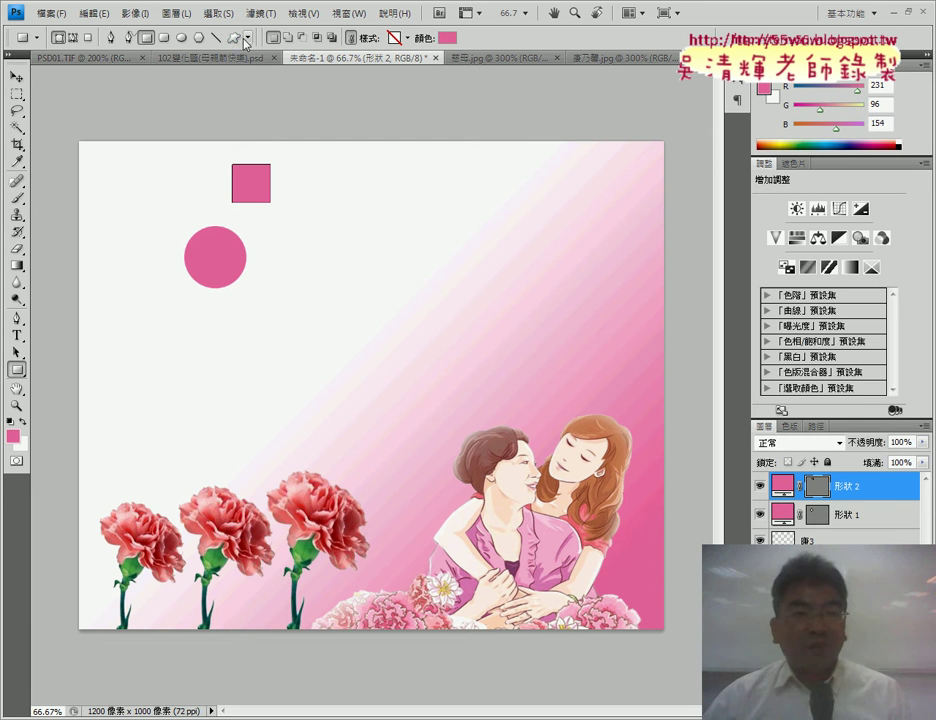
Draw a pink heart custom shape below the circle as layer 形狀 3.
left_click(247, 40)
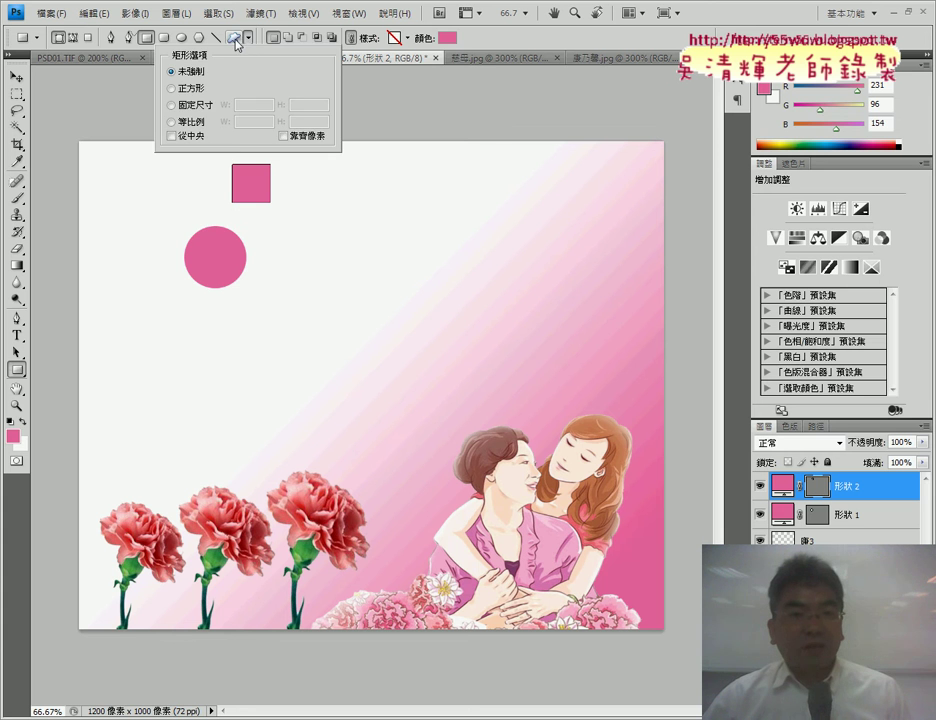
left_click(236, 39)
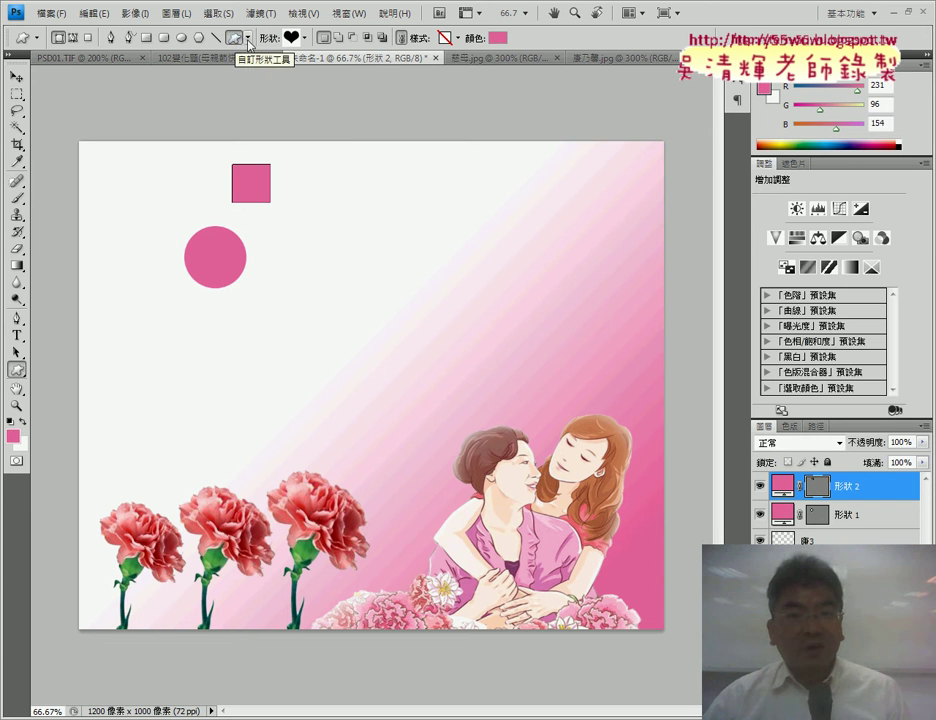
left_click(304, 39)
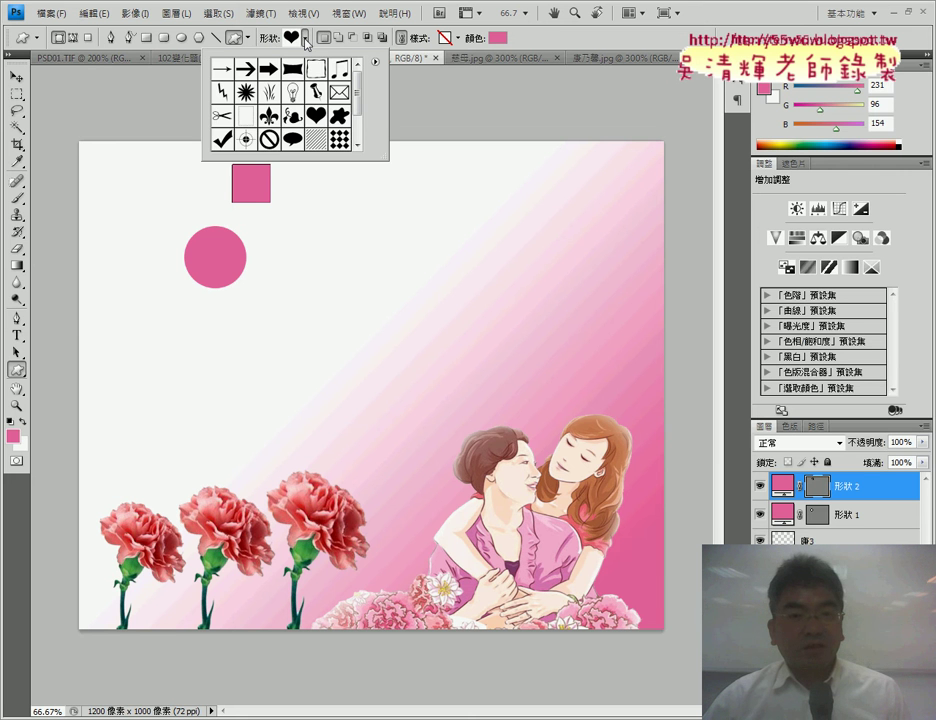
mouse_move(359, 92)
left_mouse_down()
mouse_move(361, 118)
mouse_move(364, 88)
left_mouse_up()
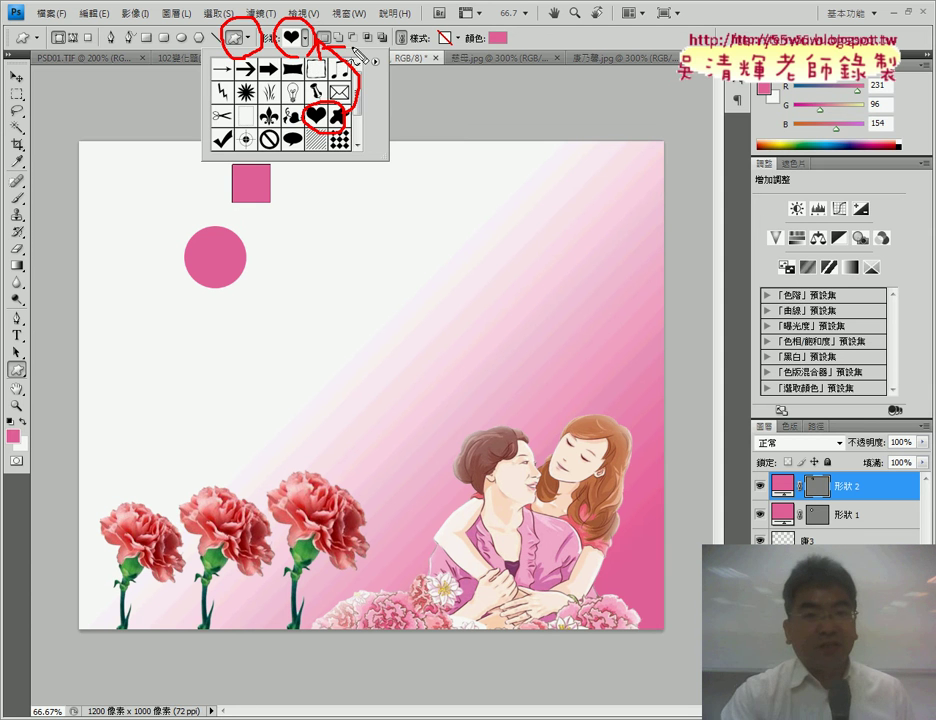
key("Escape")
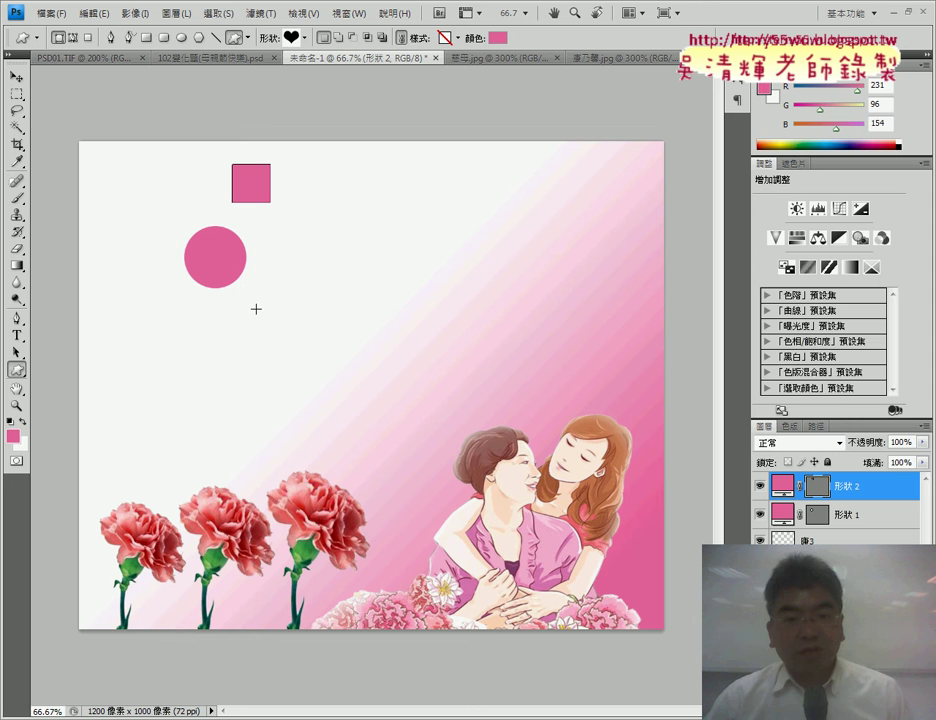
left_click_drag(256, 309, 352, 391)
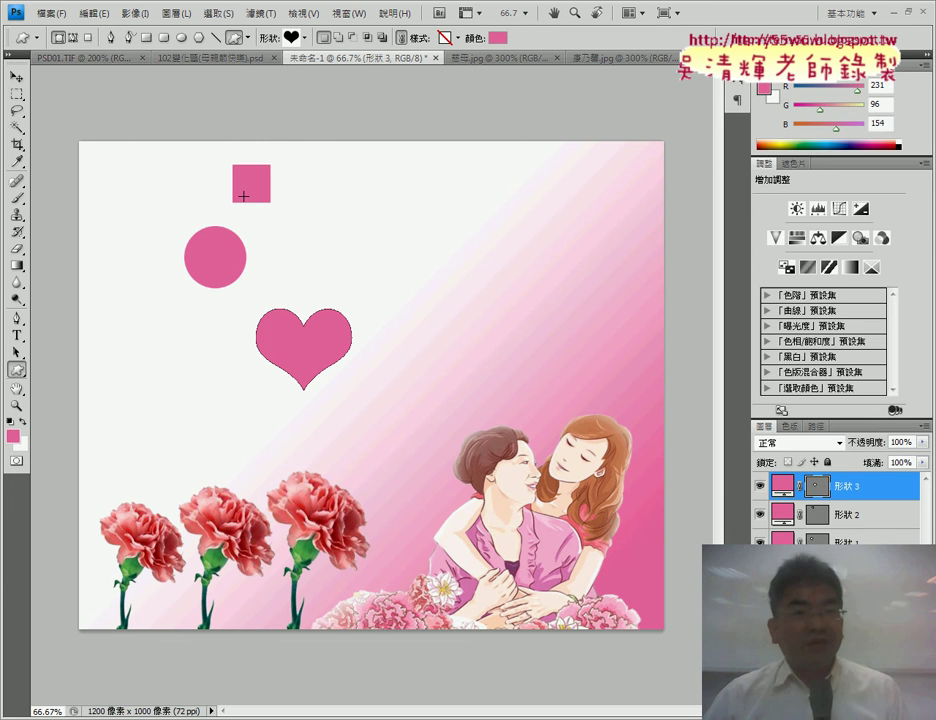
left_click(305, 40)
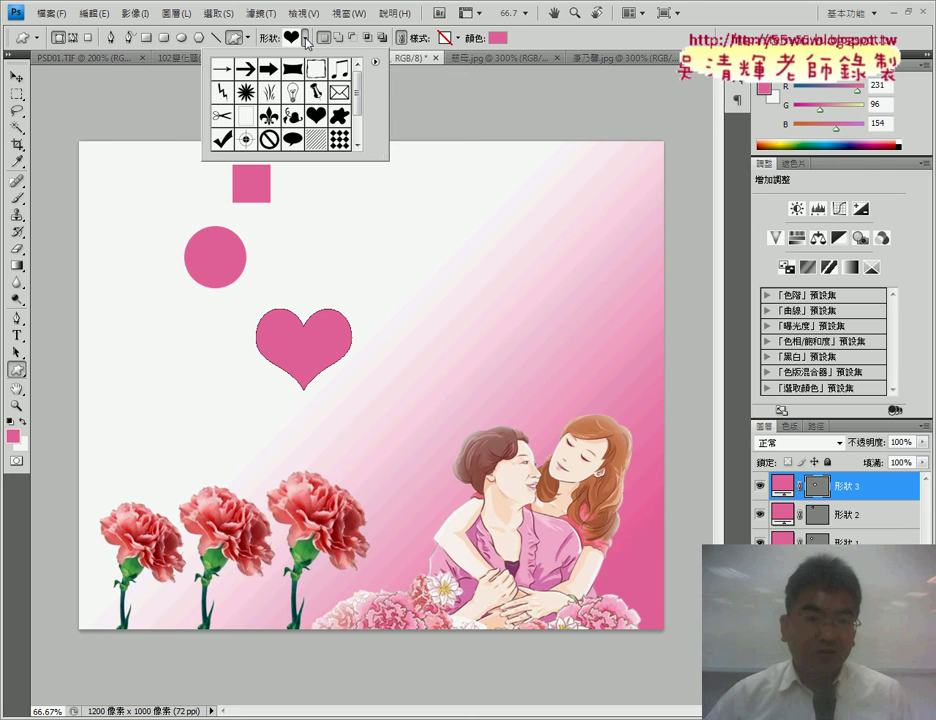
Append the 全部 shape set to the custom shape library.
scroll(384, 93, "down", 1)
scroll(384, 93, "down", 1)
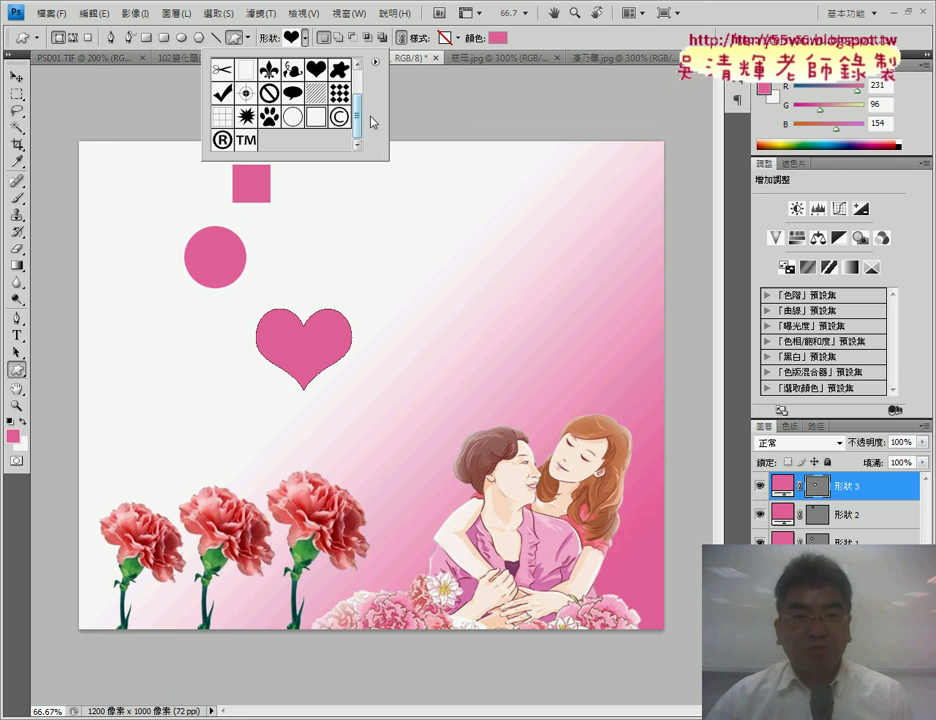
scroll(365, 110, "up", 2)
left_click(376, 62)
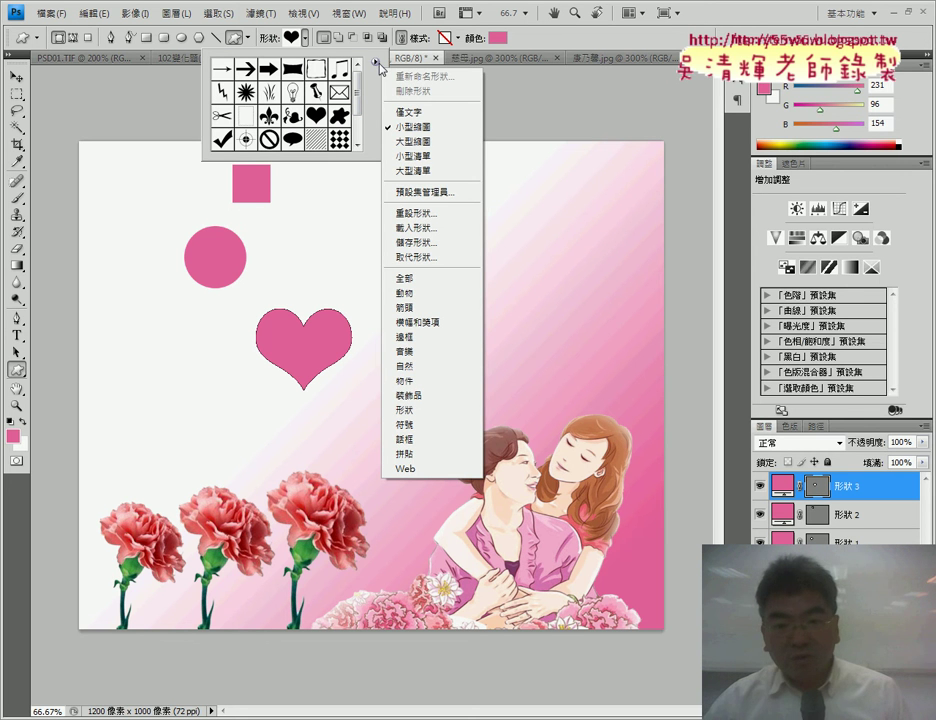
left_click(405, 278)
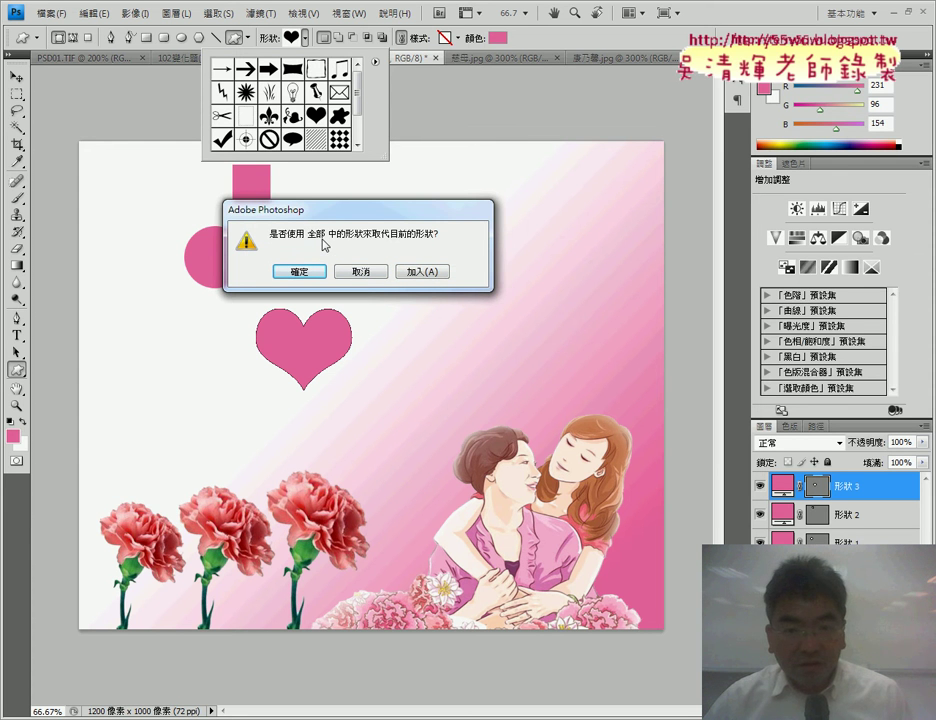
left_click(415, 272)
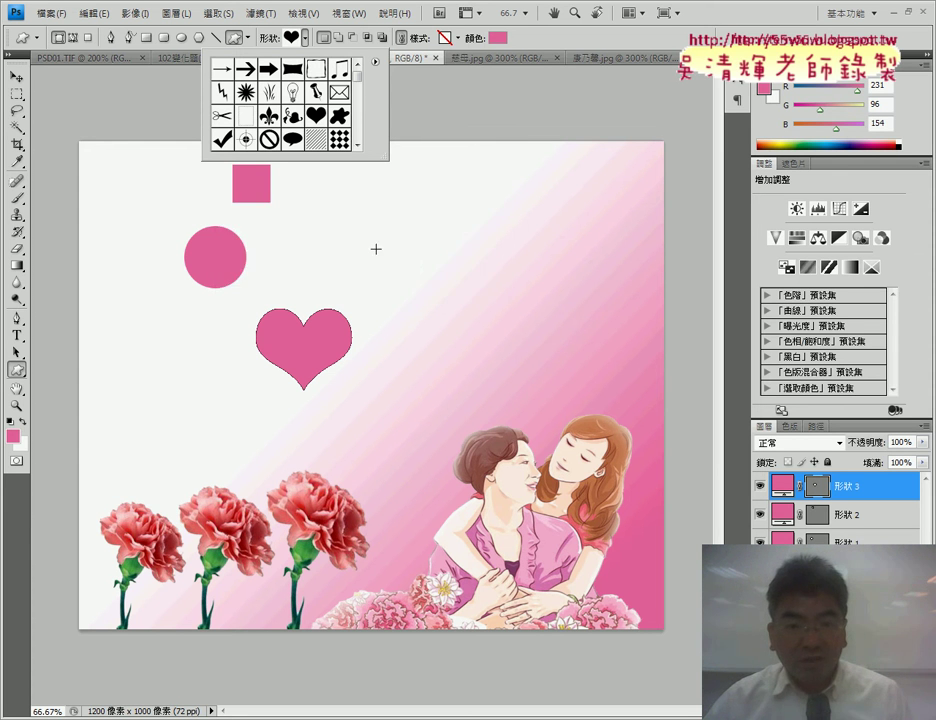
mouse_move(358, 78)
left_mouse_down()
mouse_move(358, 149)
mouse_move(358, 68)
left_mouse_up()
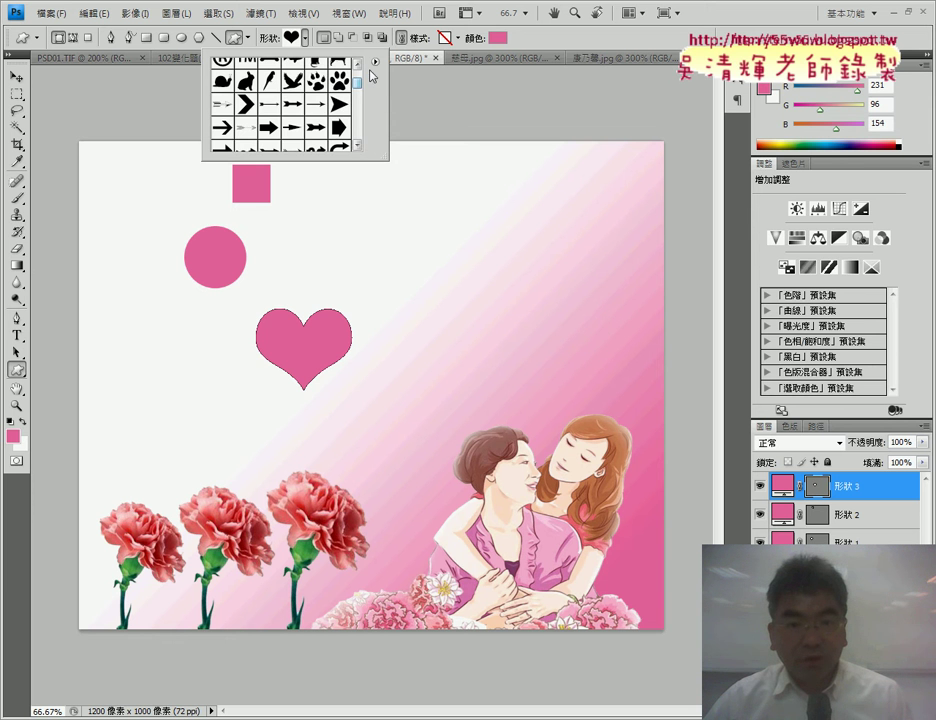
Append the 動物 animal shape set, then close the shape picker.
left_click(375, 62)
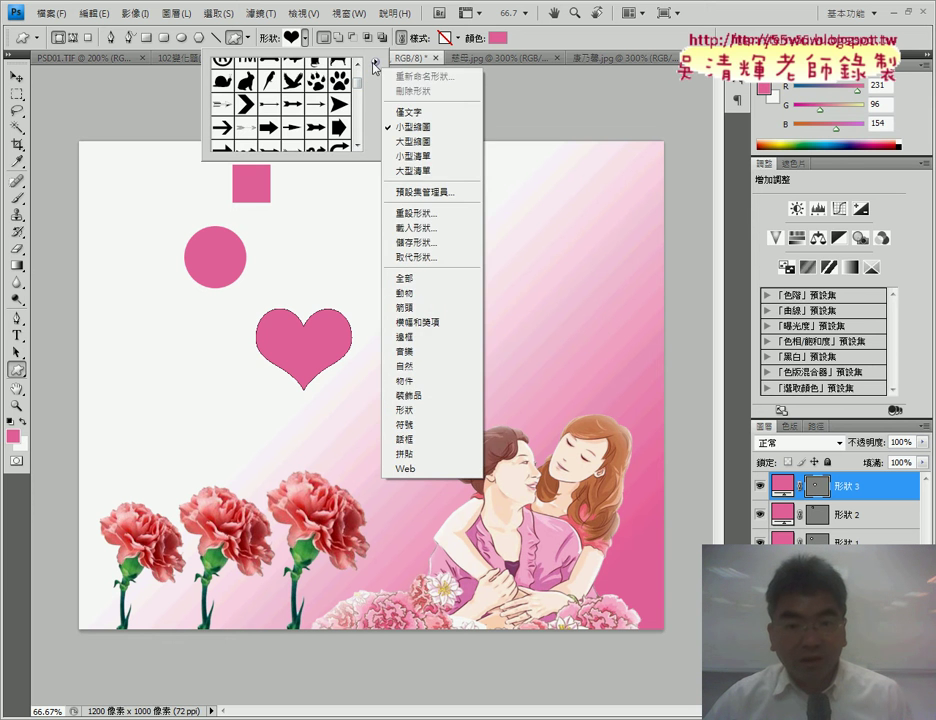
left_click(427, 296)
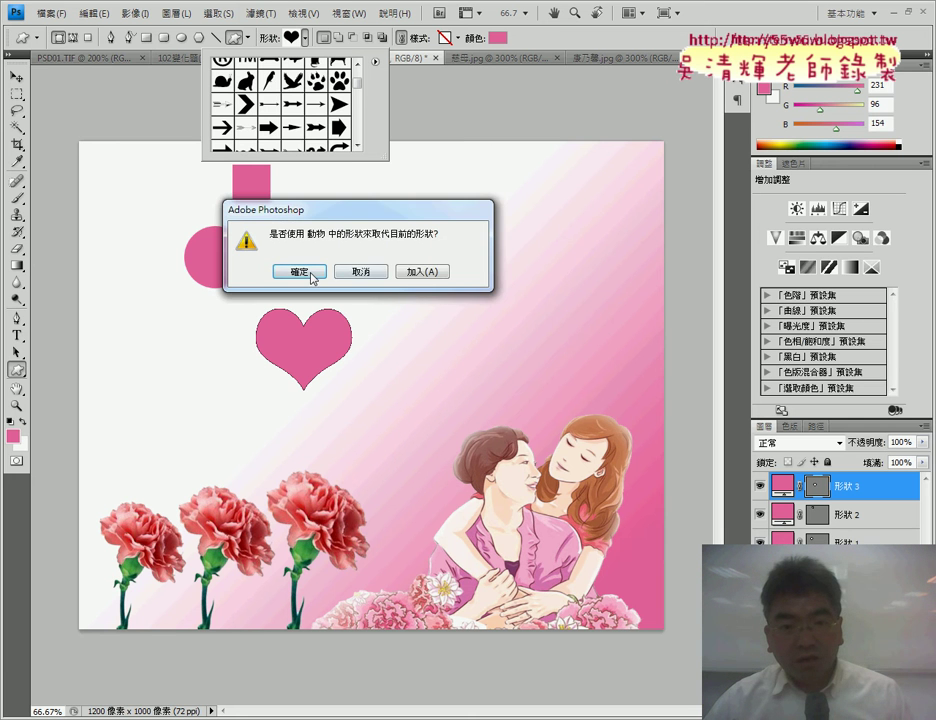
left_click(428, 268)
left_click_drag(359, 88, 360, 141)
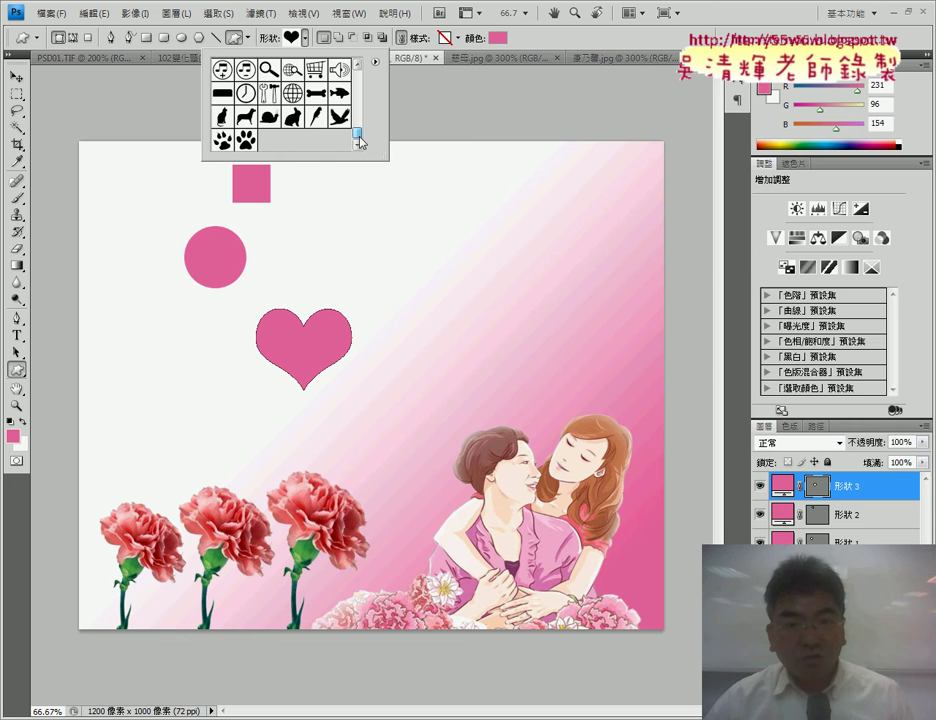
left_click(375, 63)
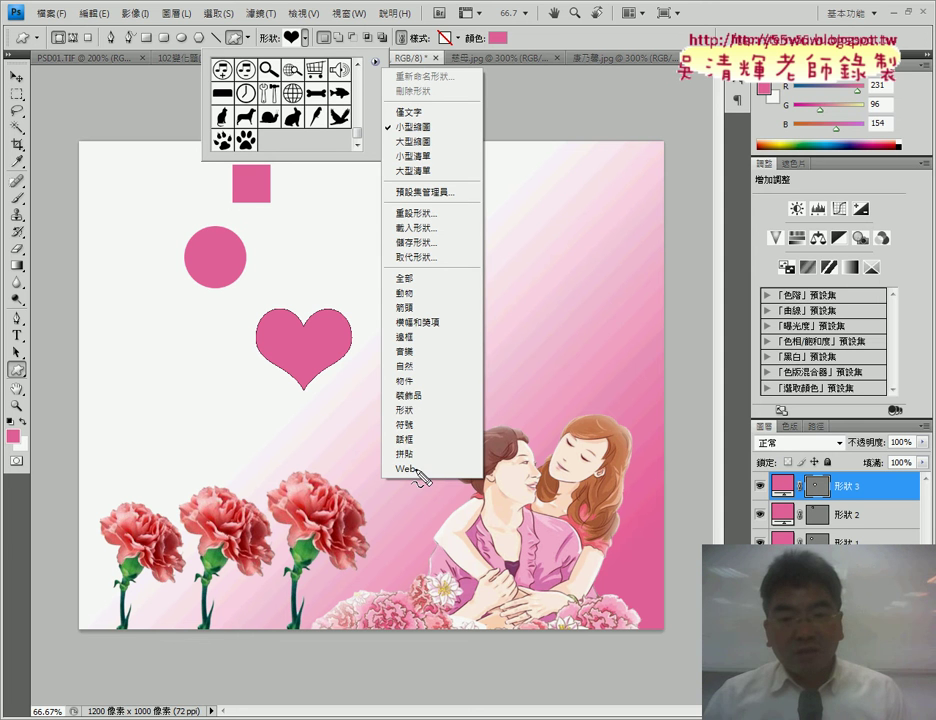
mouse_move(366, 278)
left_mouse_down()
mouse_move(485, 324)
mouse_move(412, 495)
mouse_move(425, 488)
left_mouse_up()
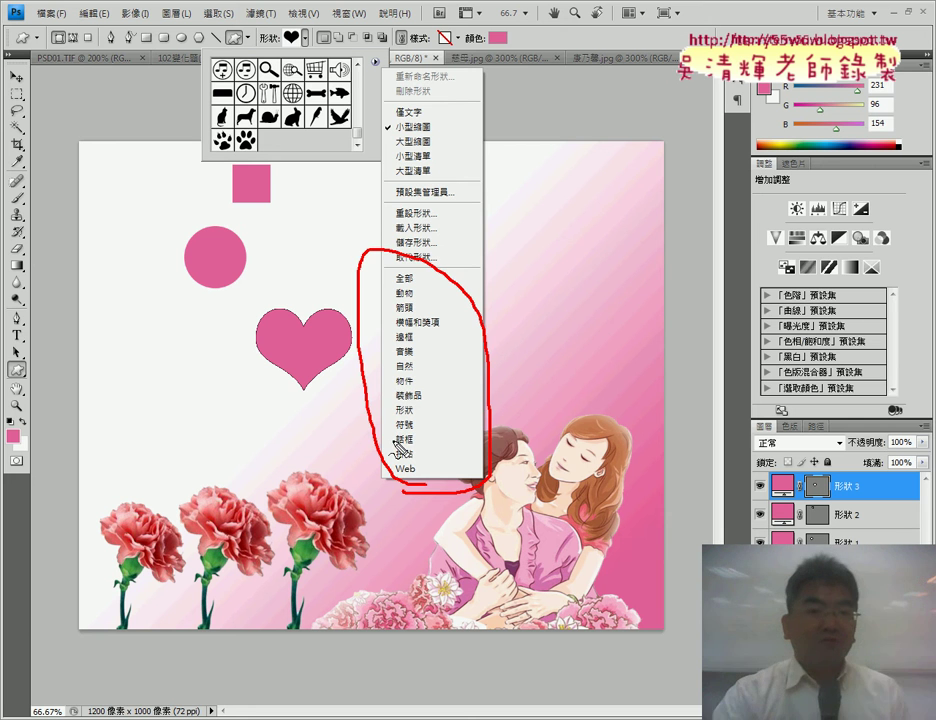
key("Escape")
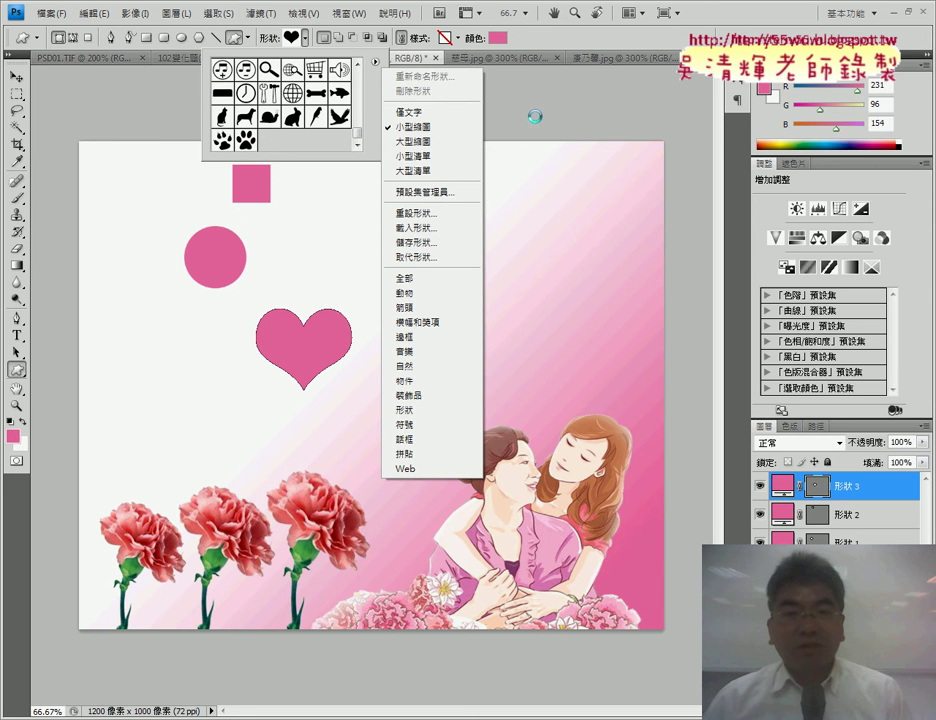
left_click(528, 115)
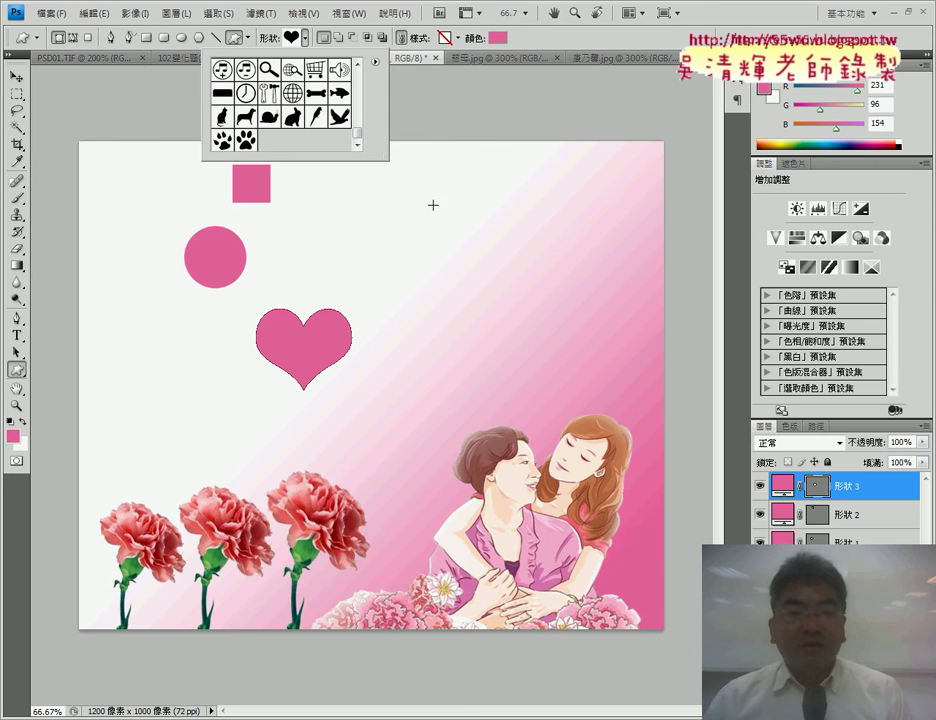
left_click(478, 102)
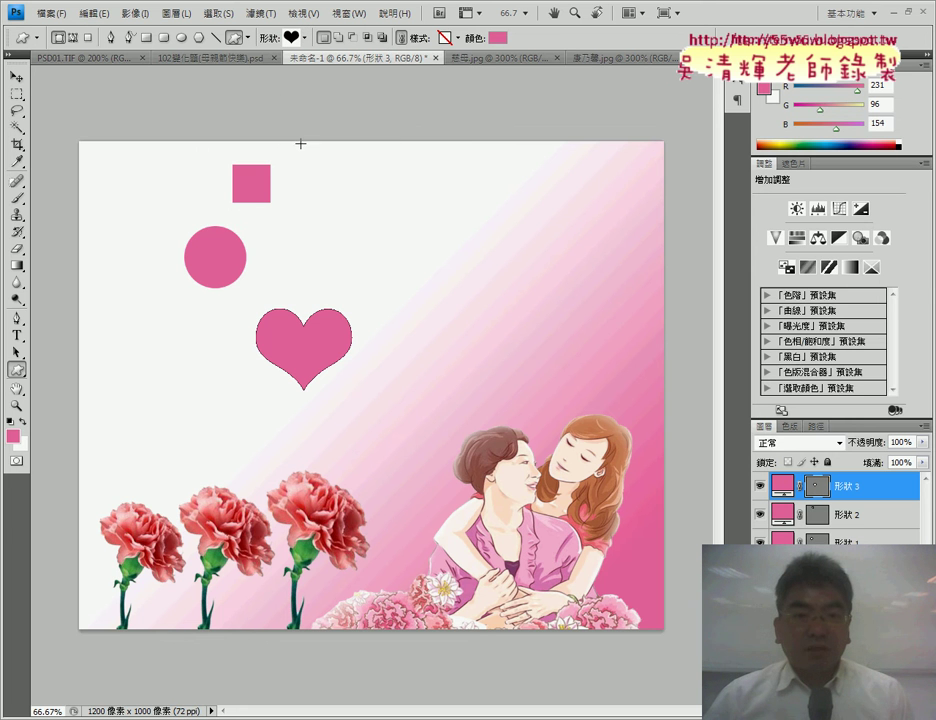
Delete layers 形狀 2 and 形狀 3, leaving only the pink circle layer.
left_click(210, 58)
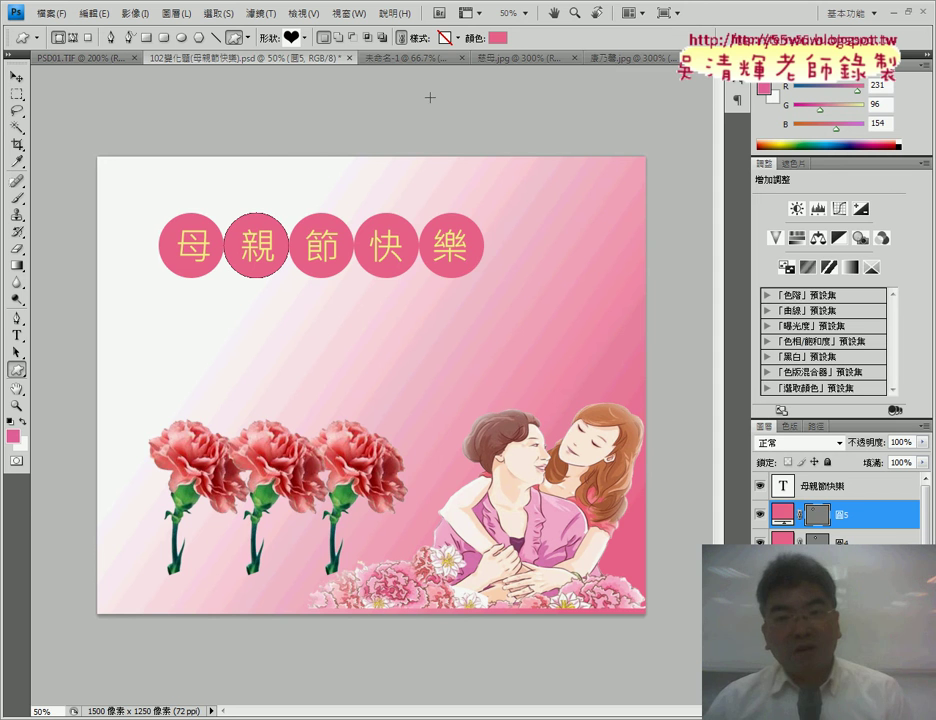
left_click(412, 58)
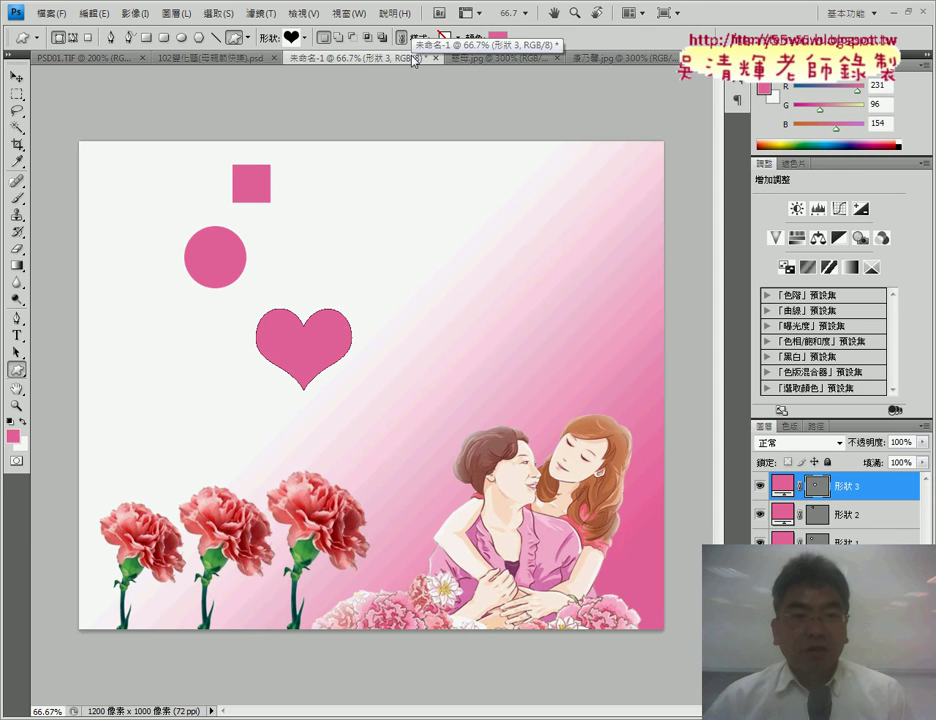
left_click(17, 76)
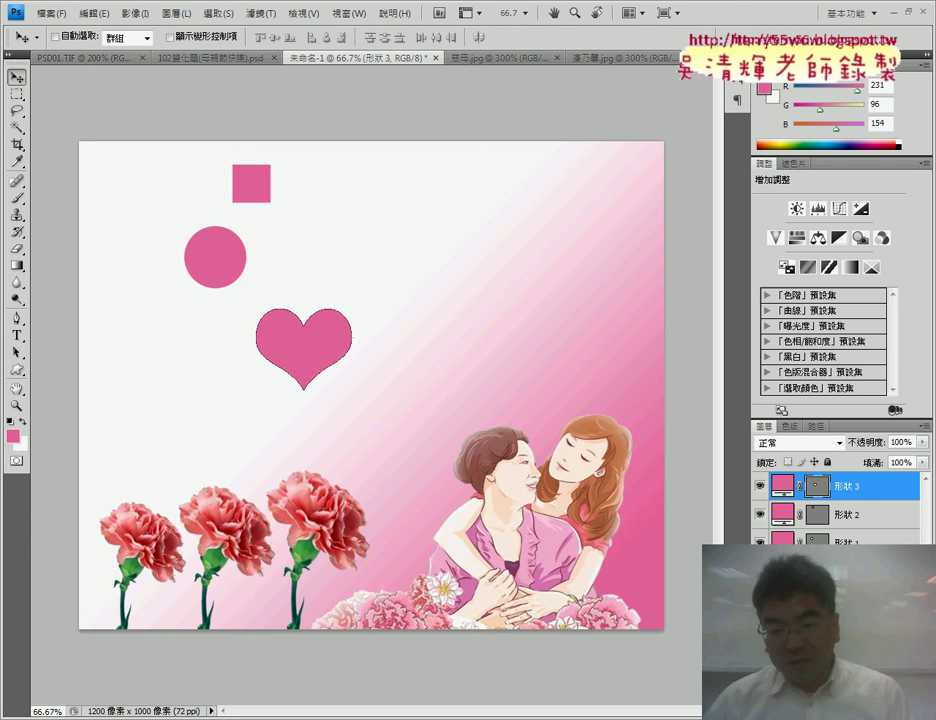
left_click(860, 515, "shift")
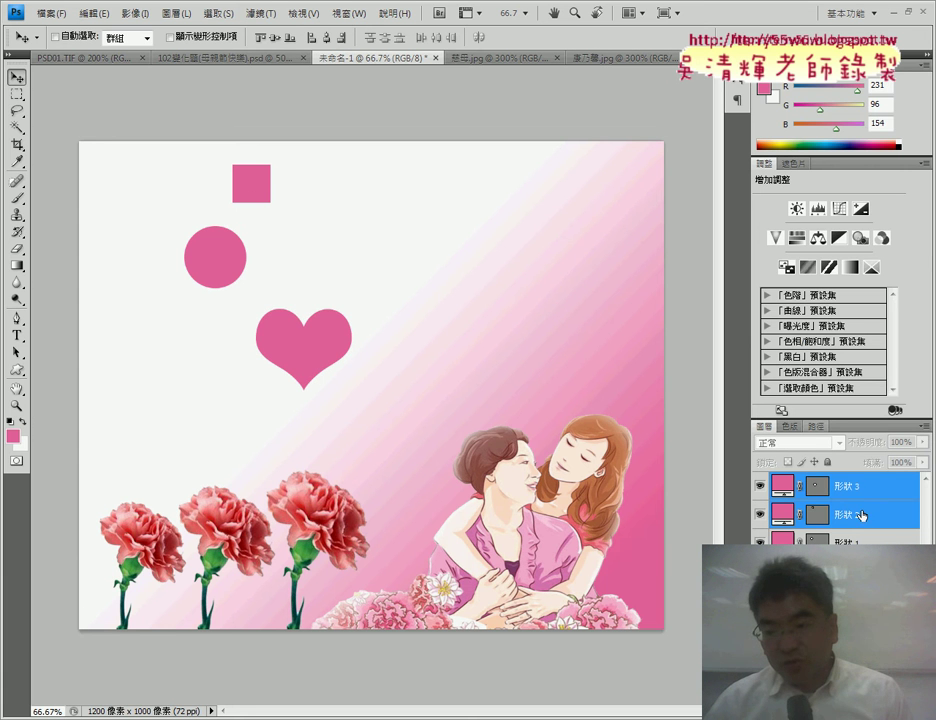
key("Delete")
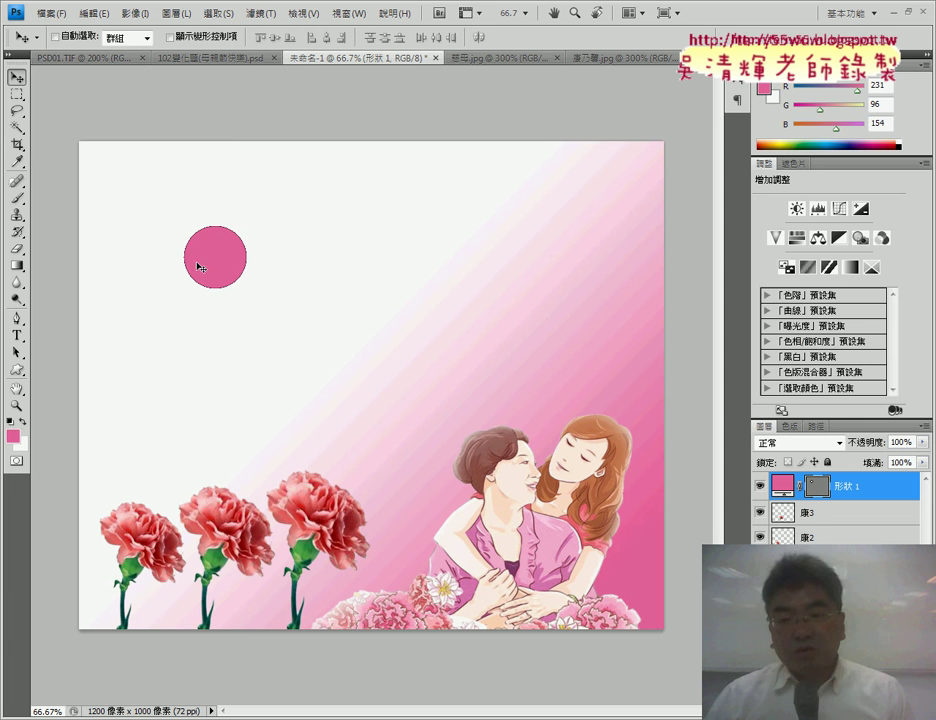
Begin renaming layer 形狀 1 to 圓1 using Chinese input.
double_click(860, 487)
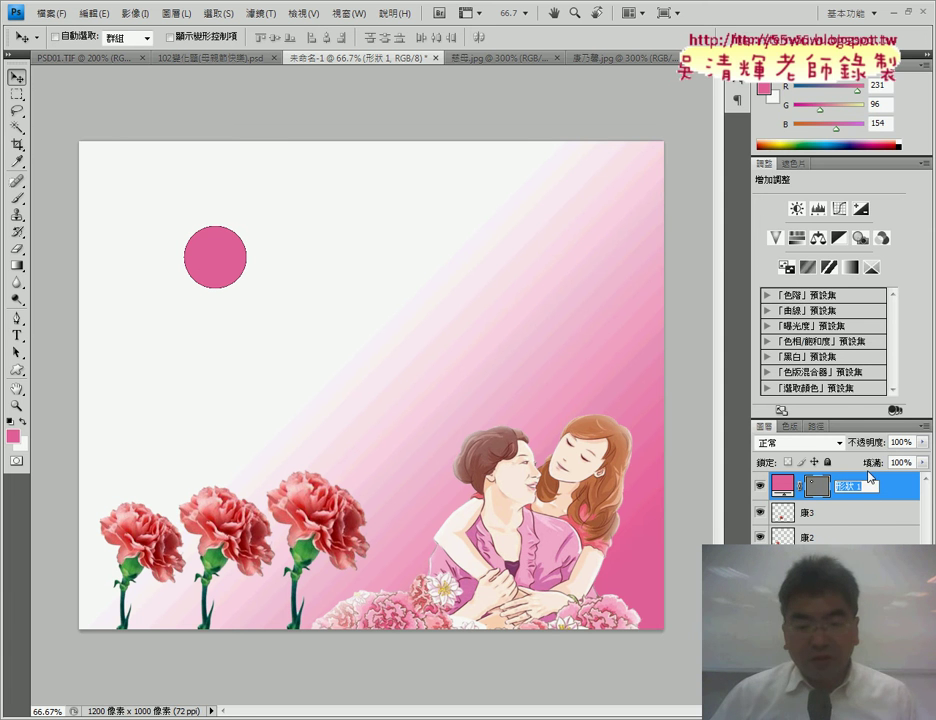
key("Return")
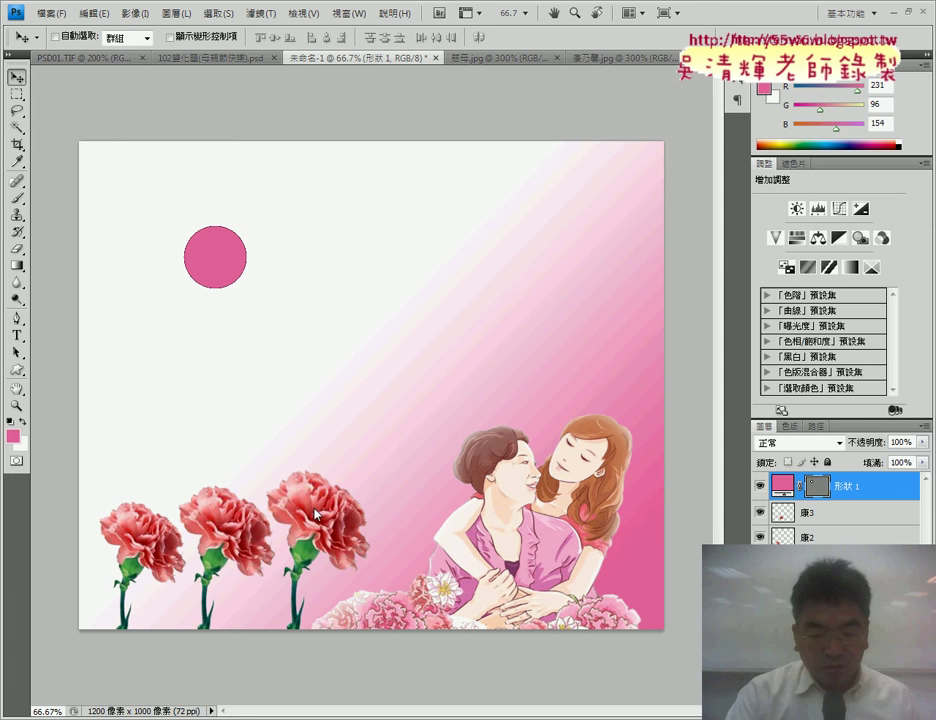
key("ctrl+space")
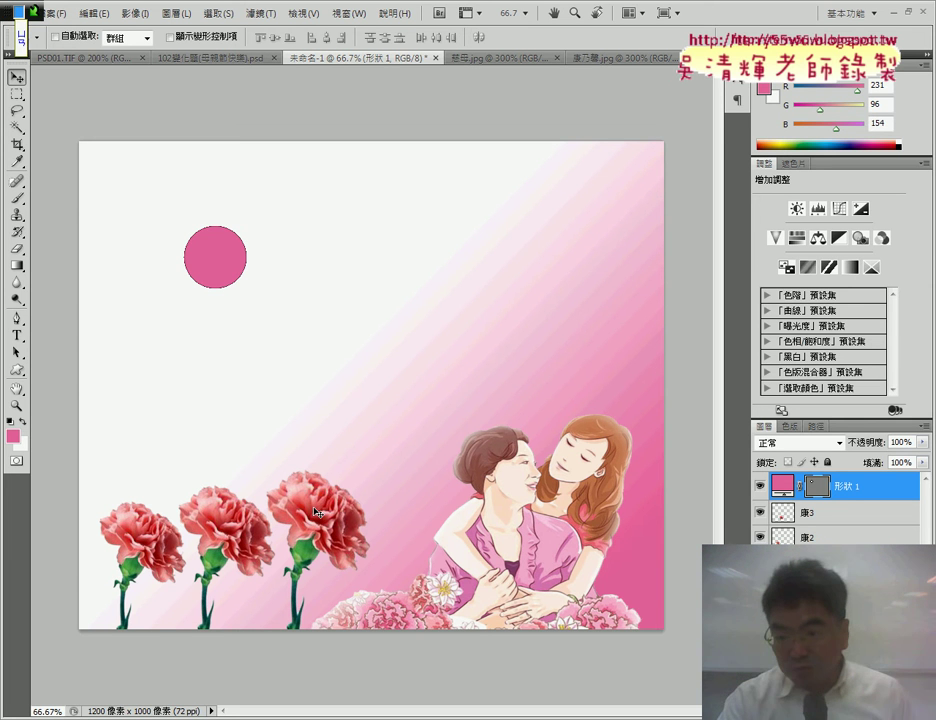
double_click(848, 490)
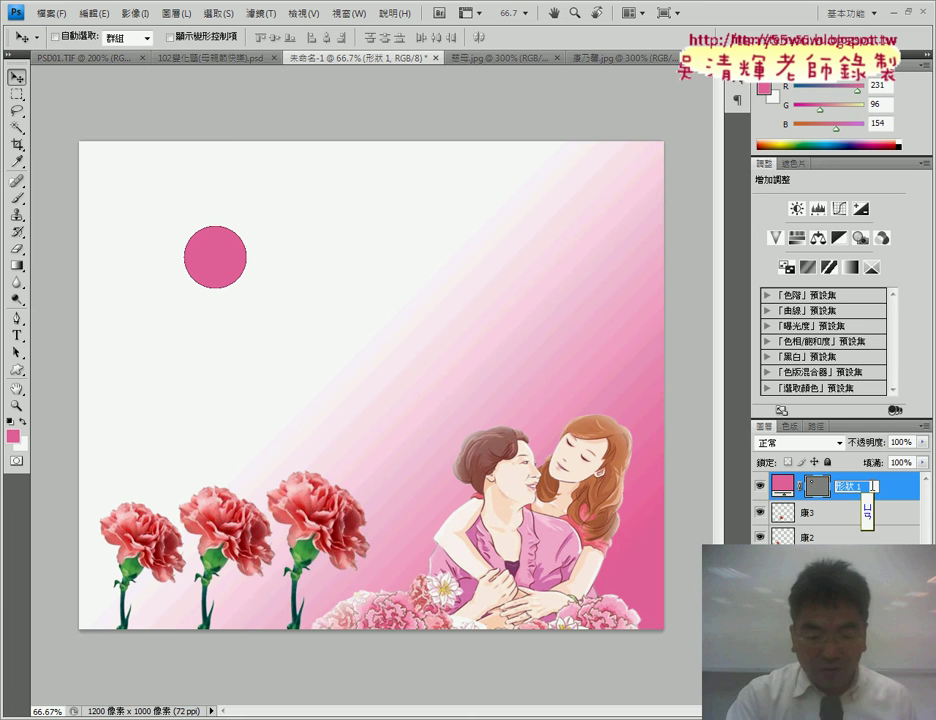
type("元")
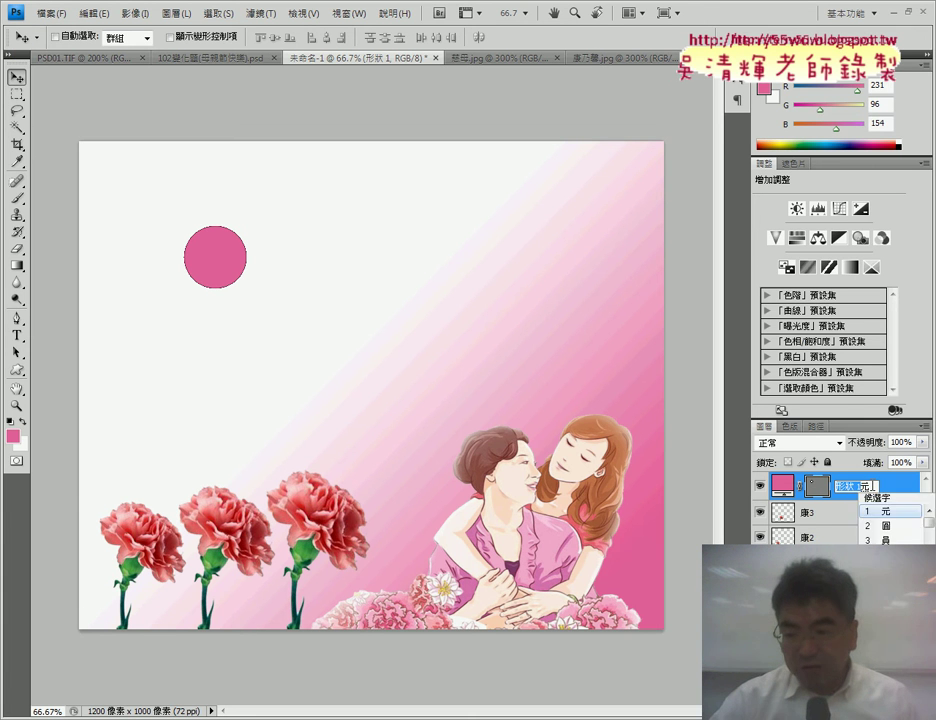
type("21")
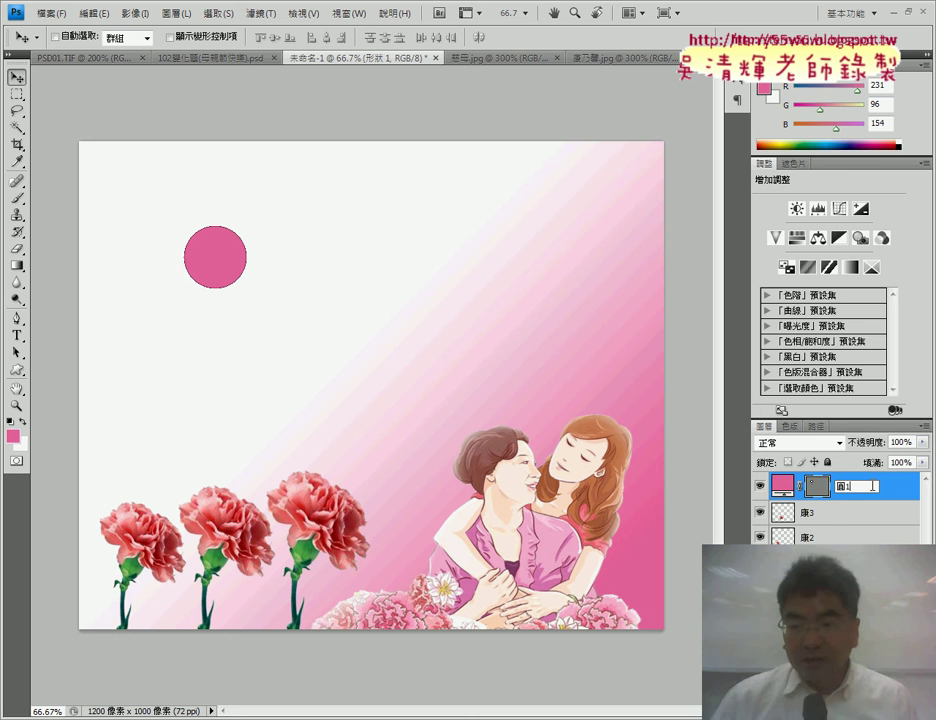
Confirm the name 圓1, then duplicate the circle layer as 圓2 and 圓3.
key("Return")
right_click(870, 490)
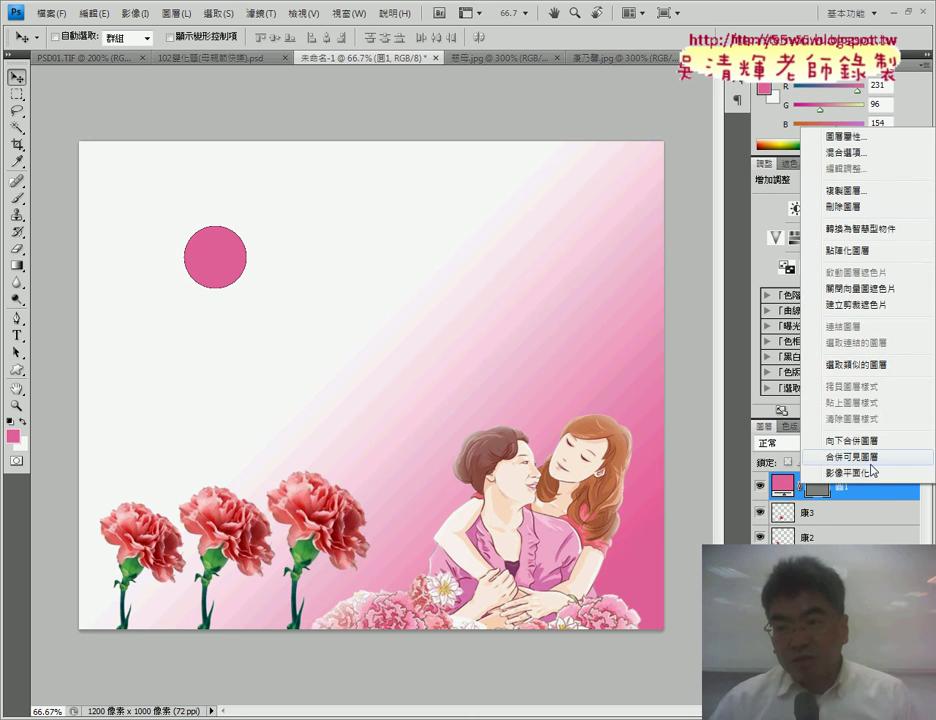
left_click(858, 191)
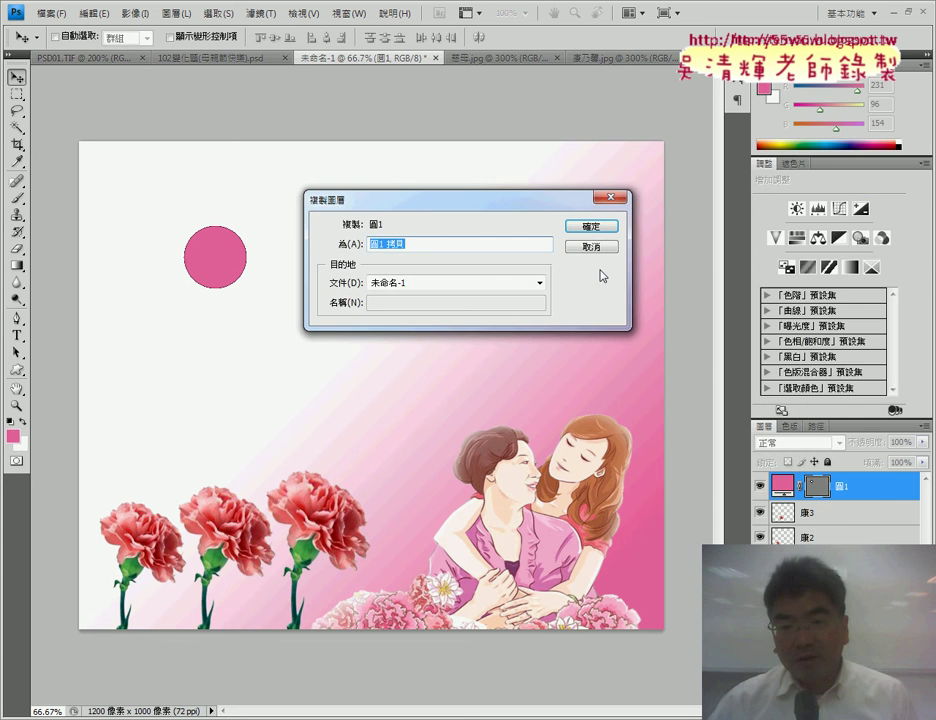
type("圓2")
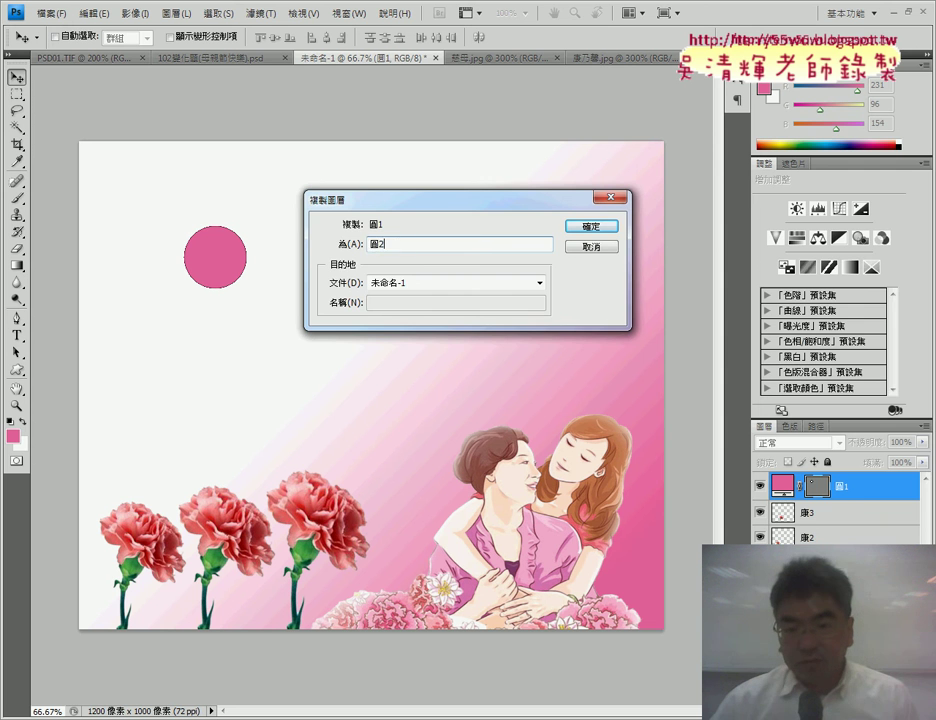
key("Return")
right_click(815, 490)
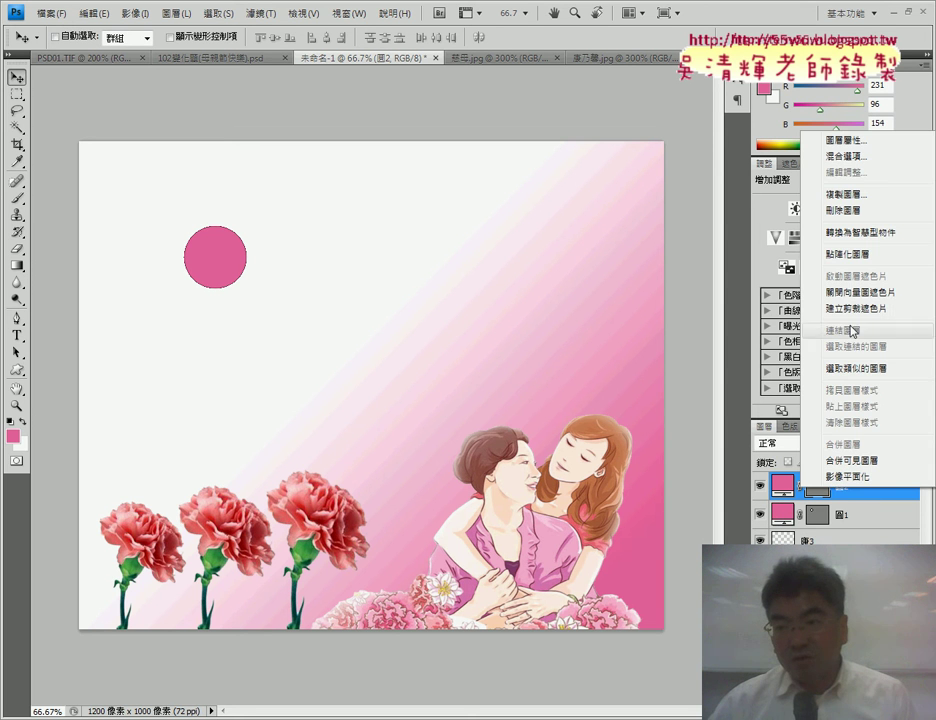
left_click(858, 194)
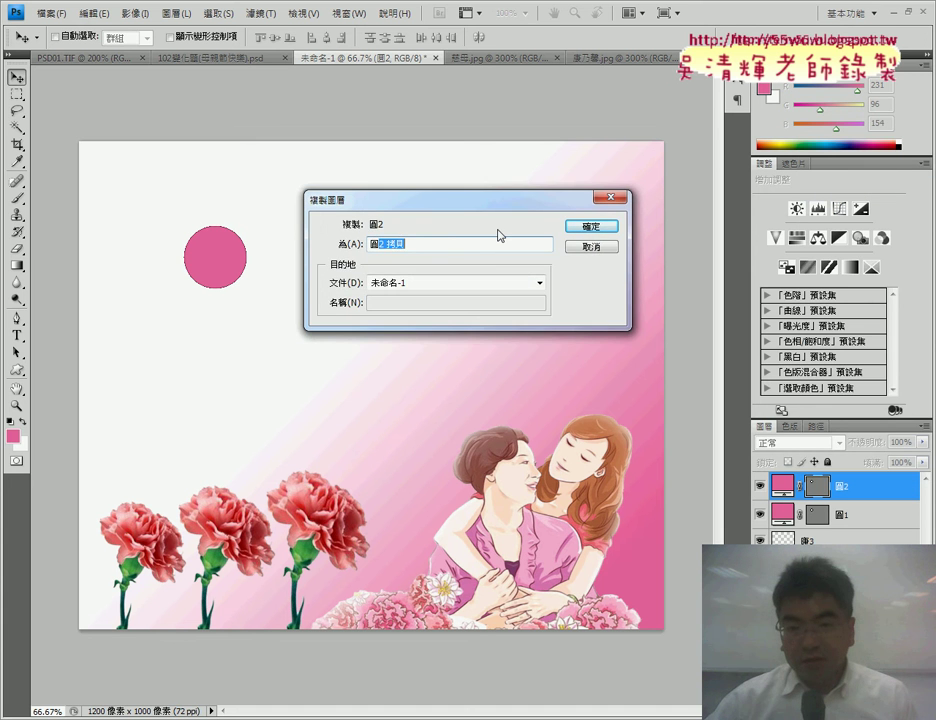
type("圓3")
key("Return")
Open and dismiss right-click menus on the 圓3 layer's mask, thumbnail and name.
right_click(820, 488)
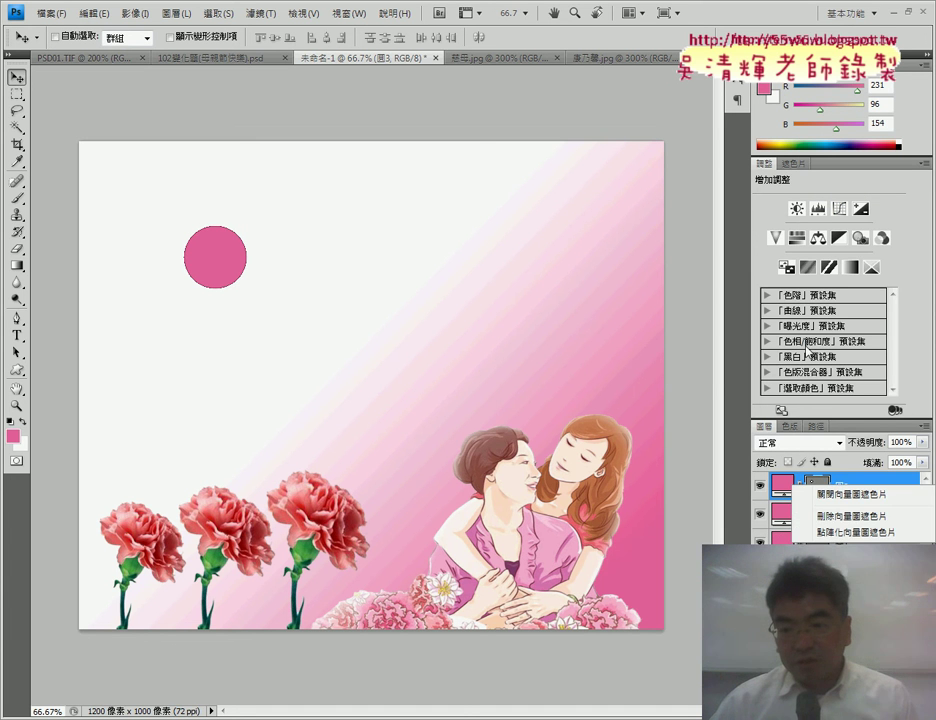
left_click(783, 487)
right_click(783, 487)
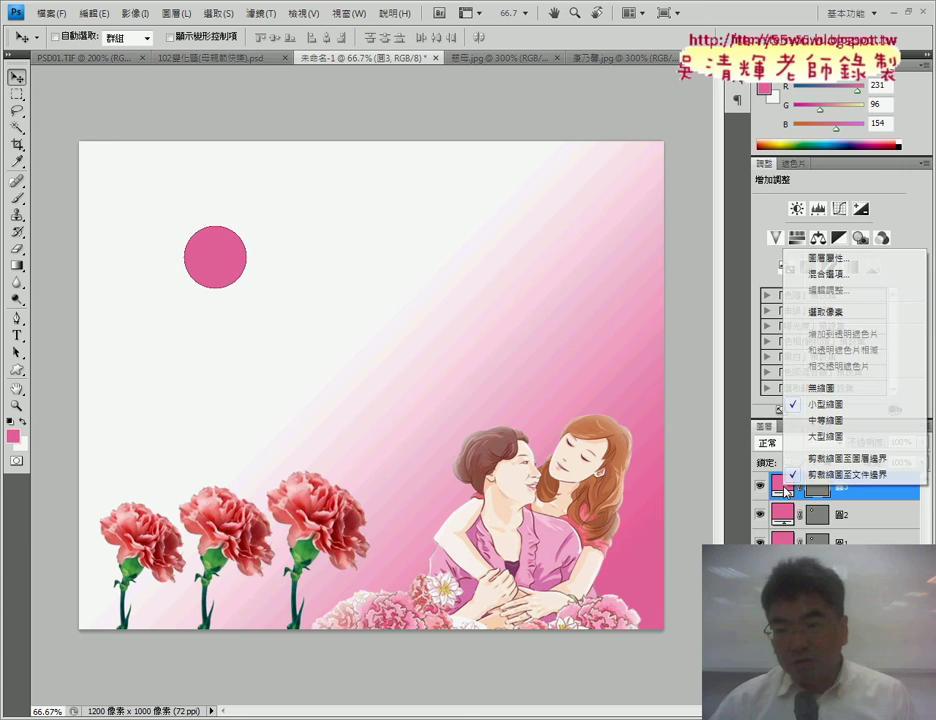
key("Escape")
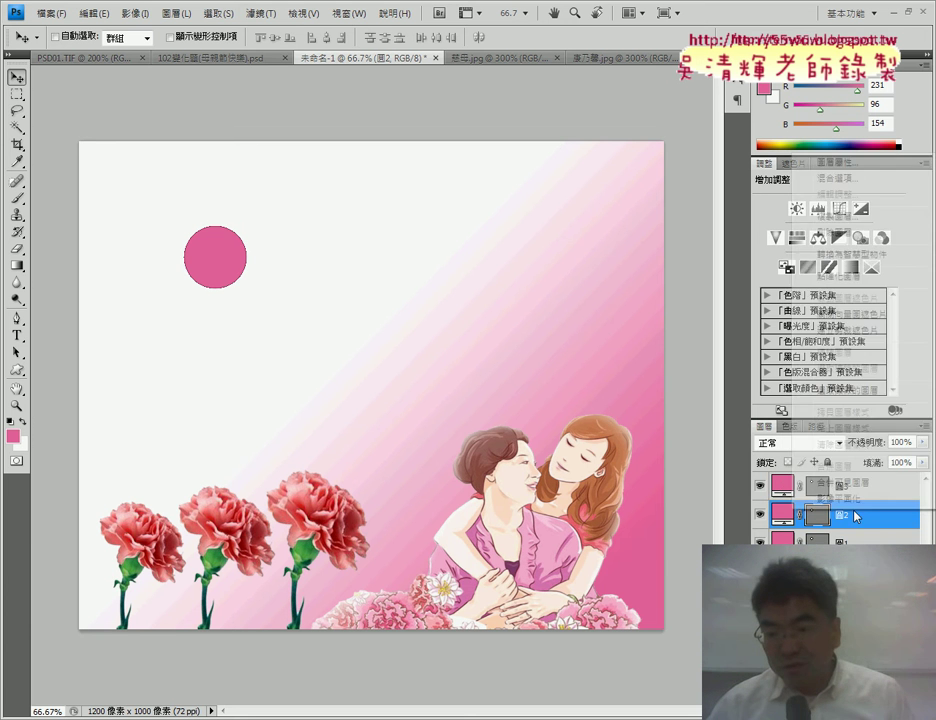
right_click(850, 490)
key("Escape")
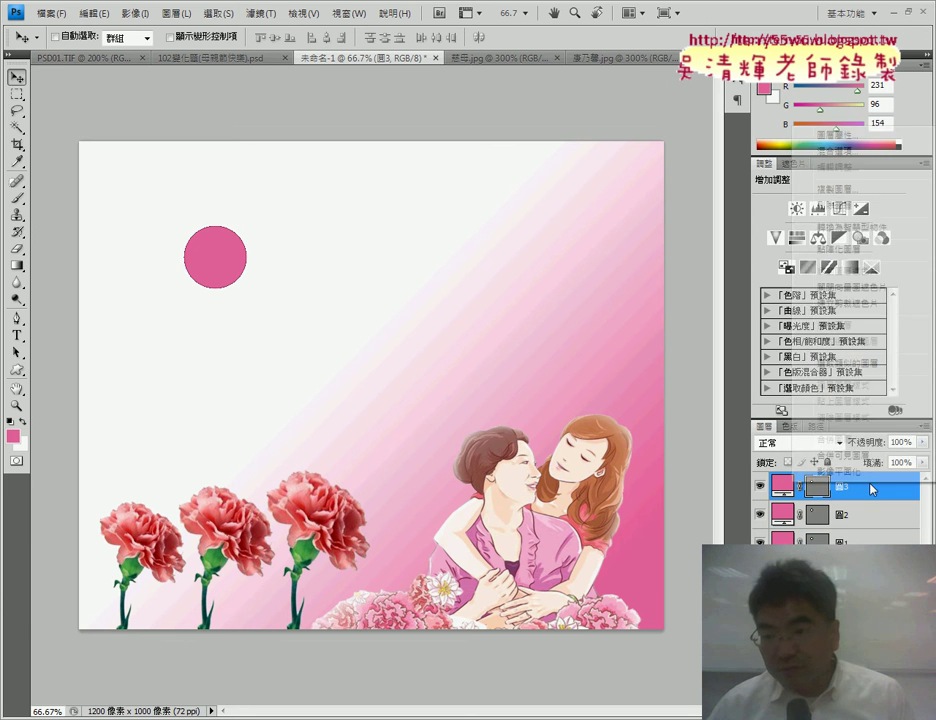
Duplicate the circle layer twice more, naming the copies 圖4 and 圖5.
right_click(861, 486)
left_click(821, 186)
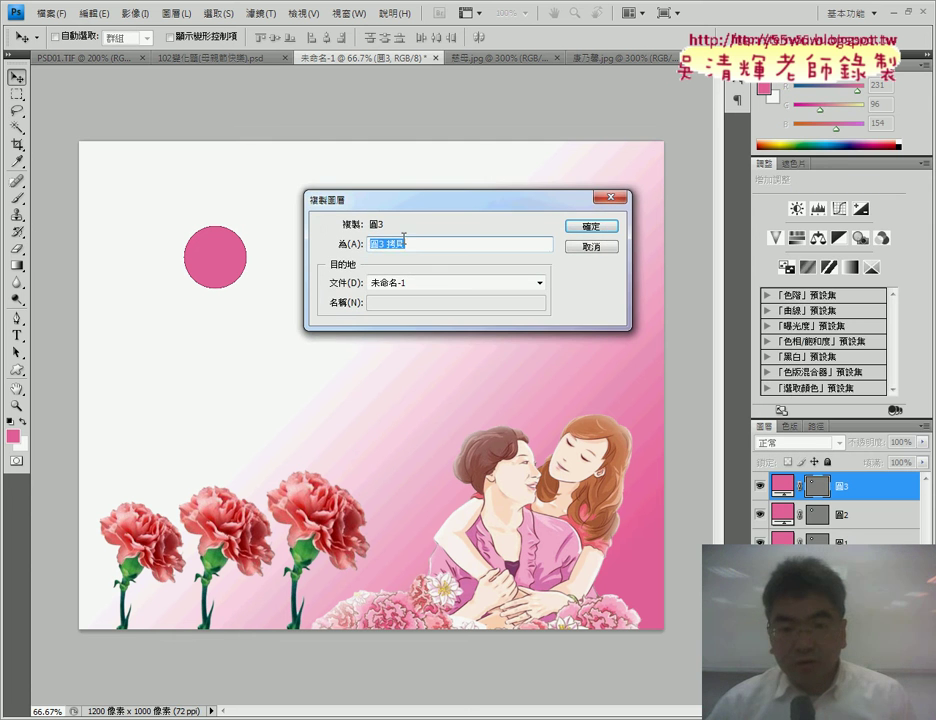
type("圖4")
key("Return")
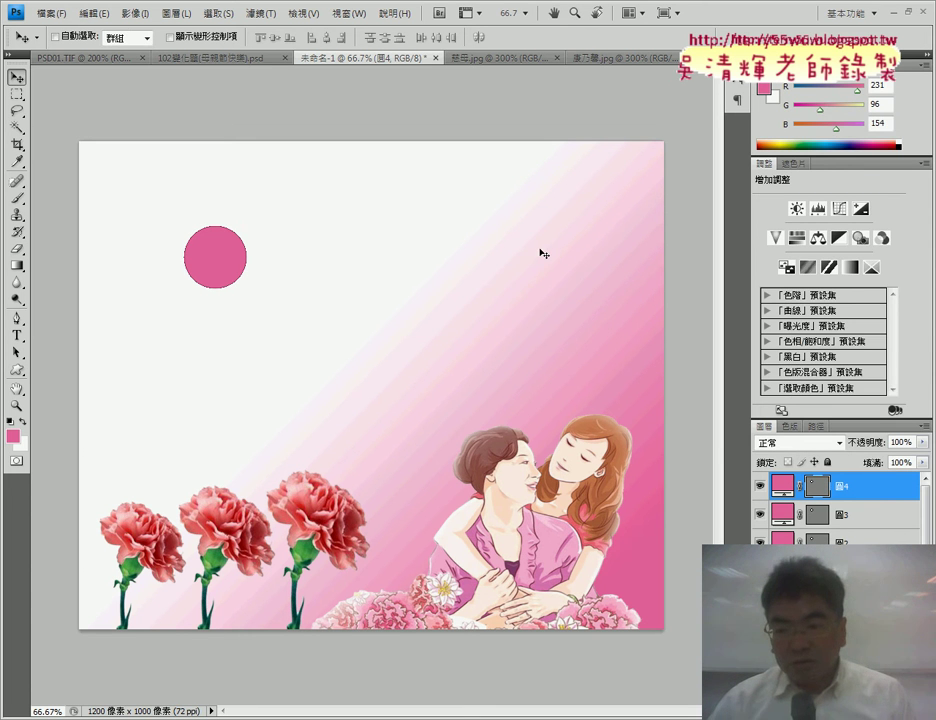
right_click(881, 489)
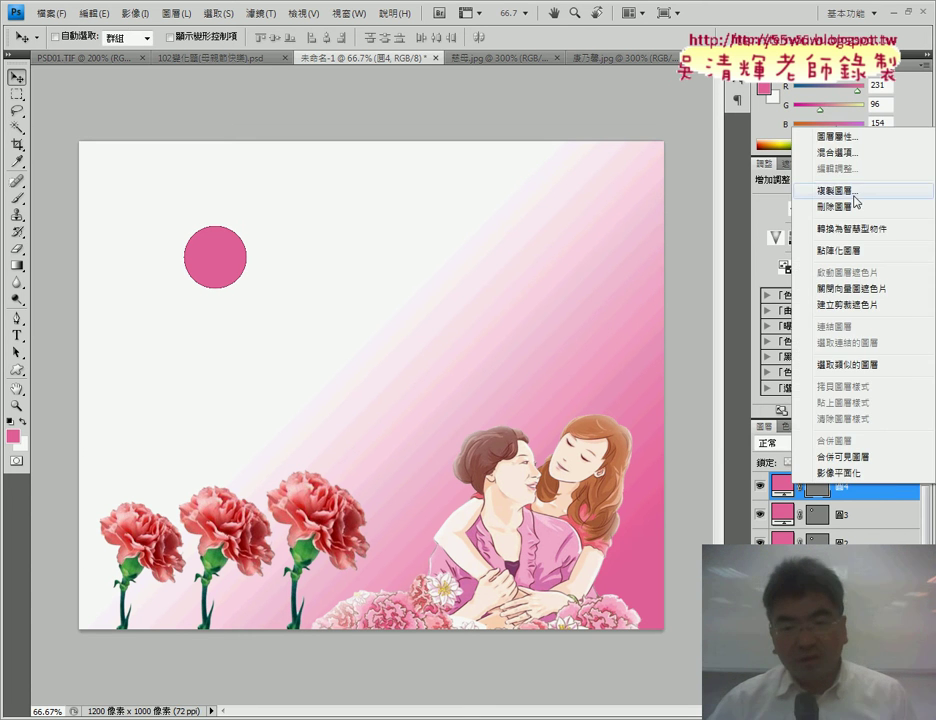
left_click(810, 184)
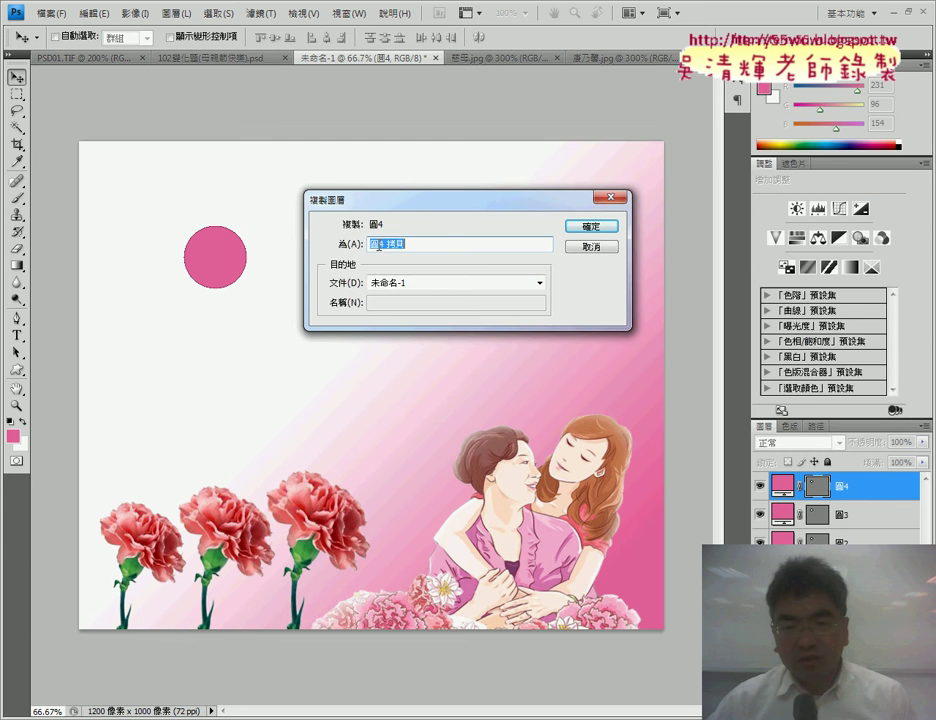
type("圖5")
key("Return")
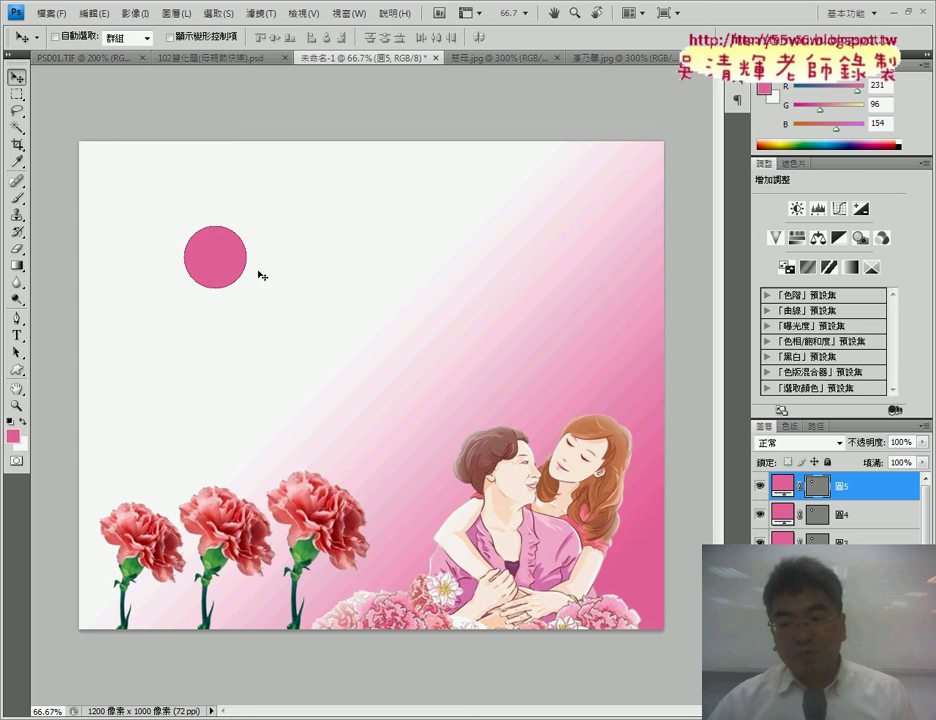
Drag the four circle copies right into a row of five, then view the sample card.
left_click(474, 406, "ctrl")
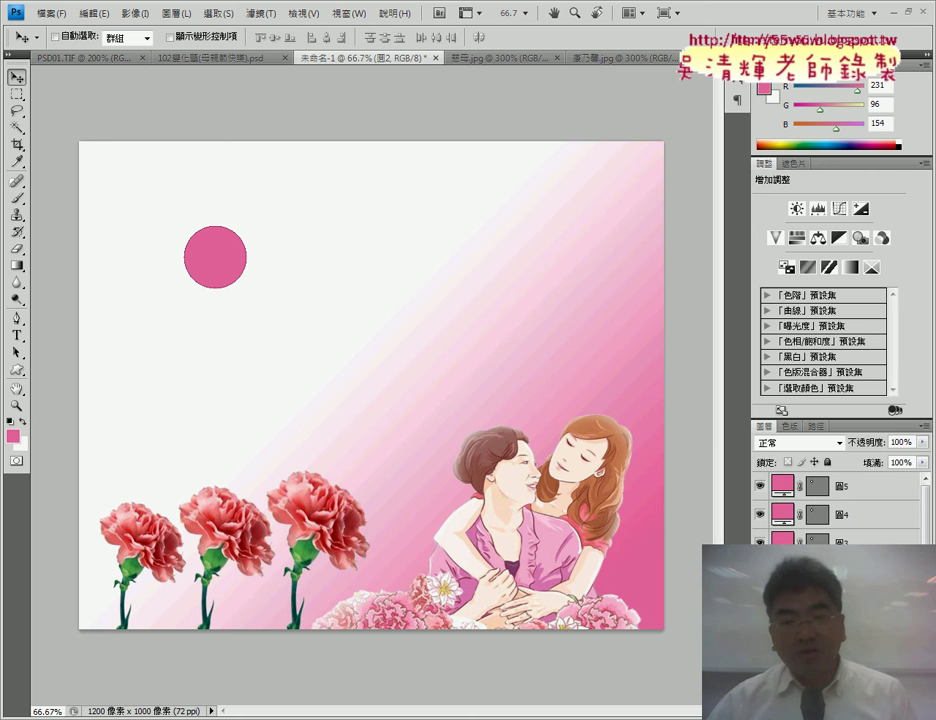
left_click_drag(241, 281, 297, 268)
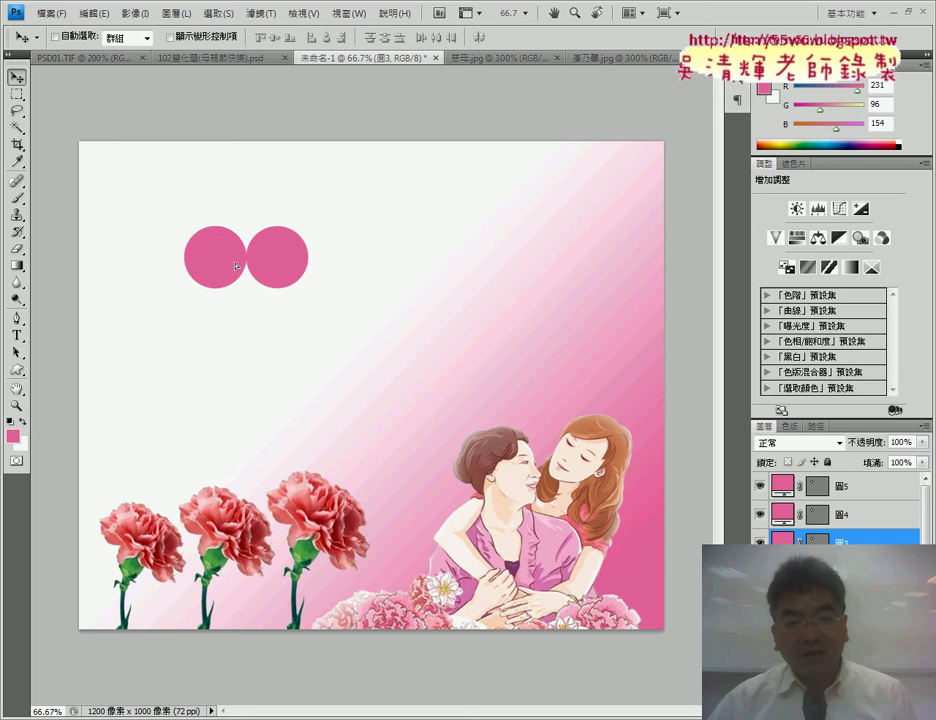
left_click_drag(236, 265, 349, 268)
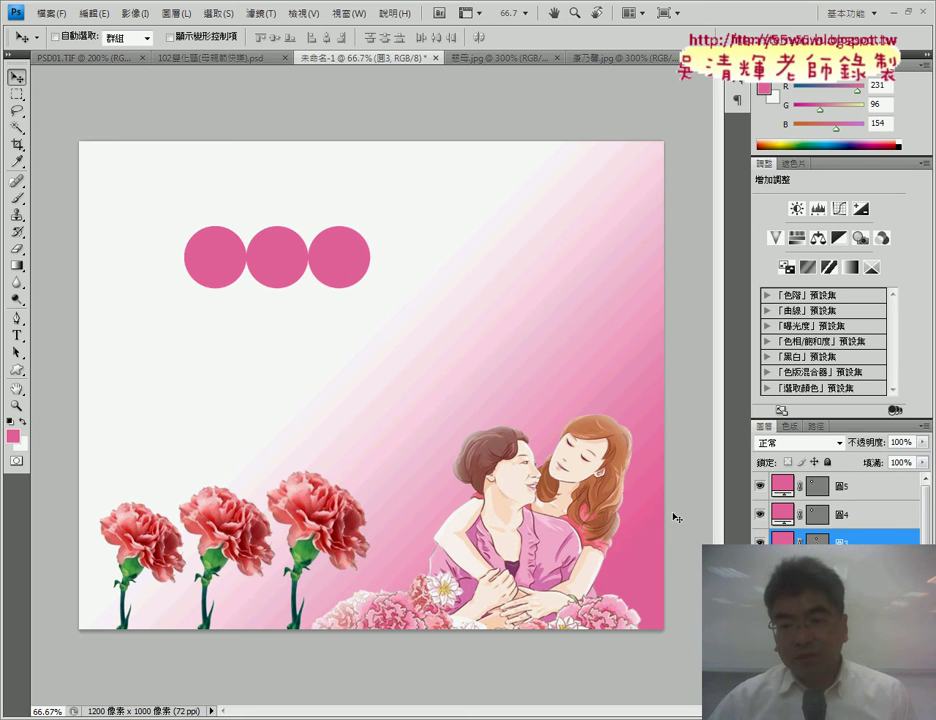
left_click(845, 518)
left_click_drag(222, 263, 407, 265)
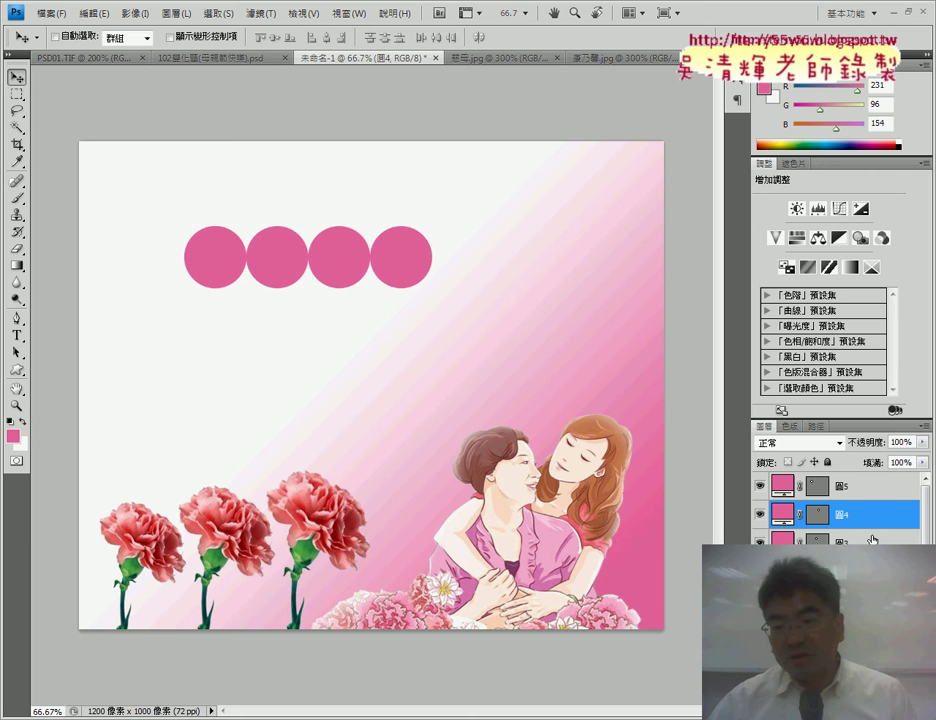
left_click(844, 489)
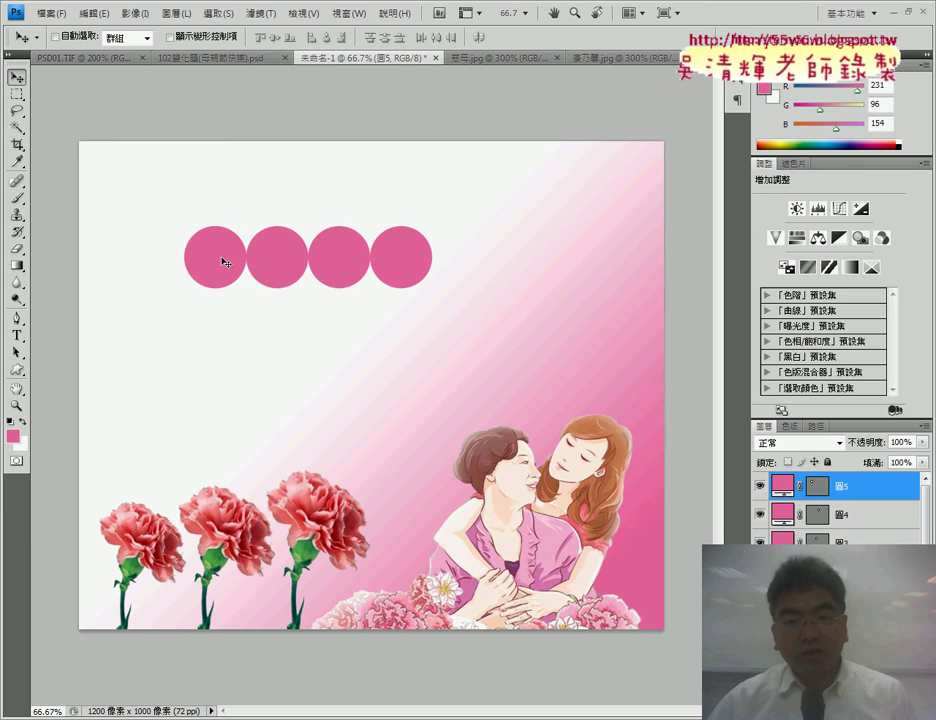
left_click_drag(226, 262, 469, 264)
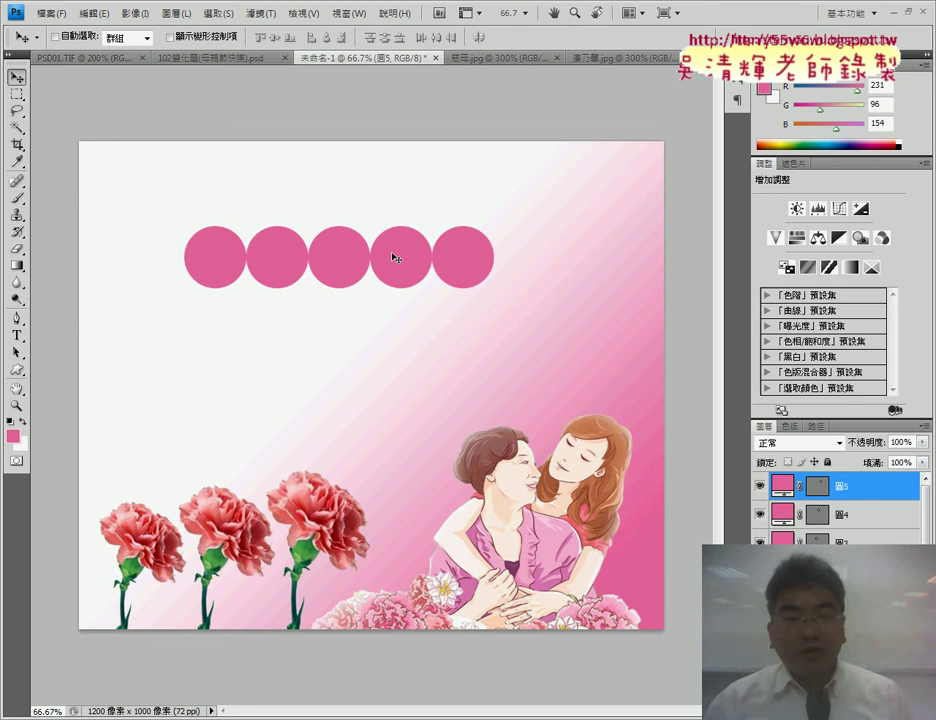
left_click(229, 58)
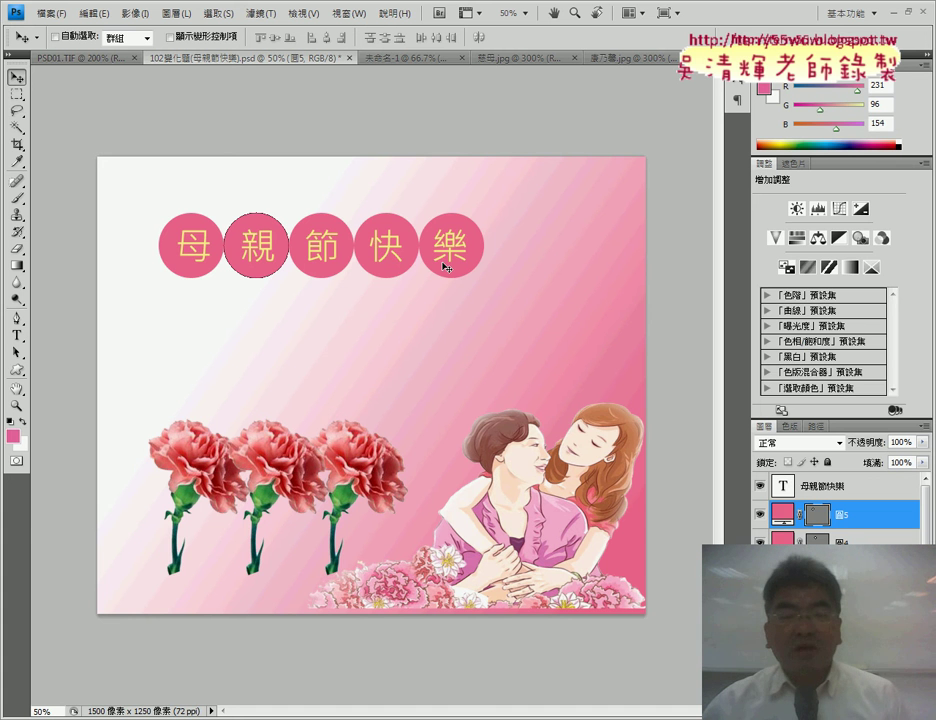
left_click(409, 58)
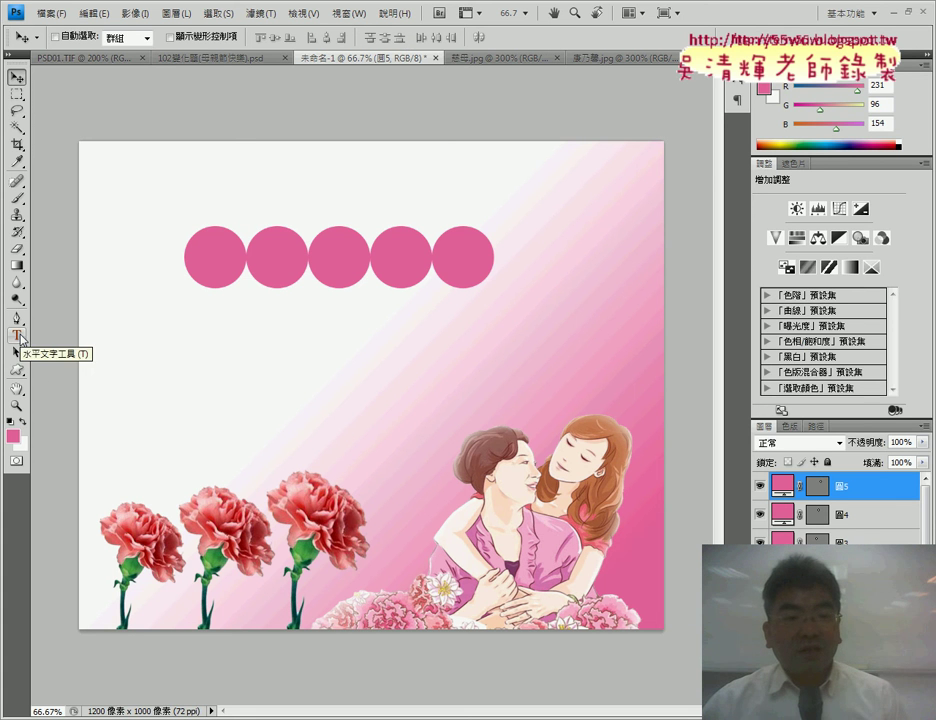
Select the Horizontal Type tool and set 100 pt size with tracking 0.
left_click(18, 337)
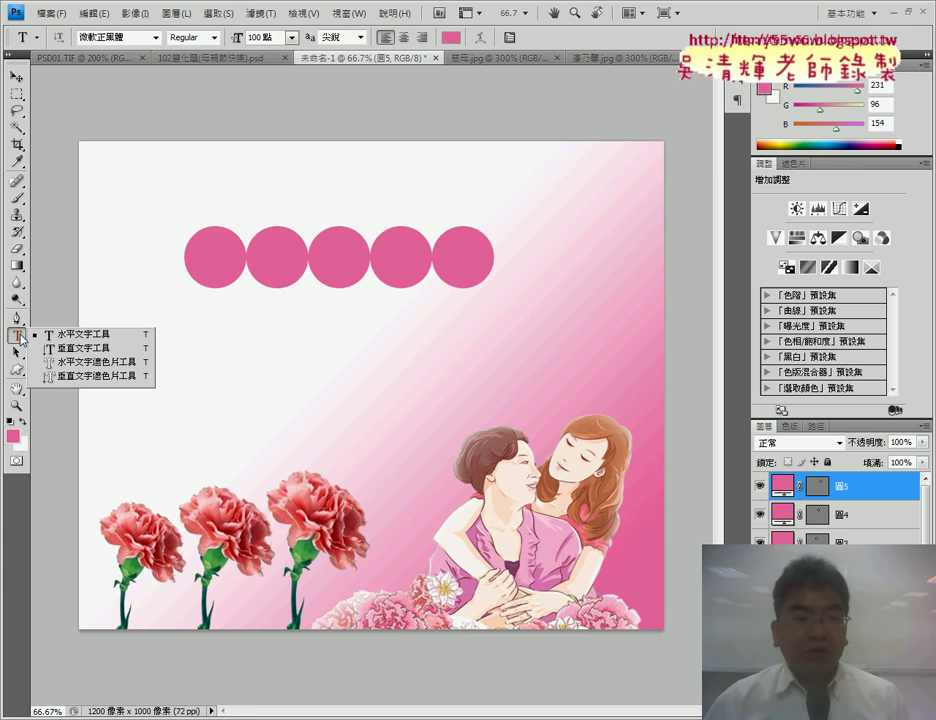
left_click(76, 338)
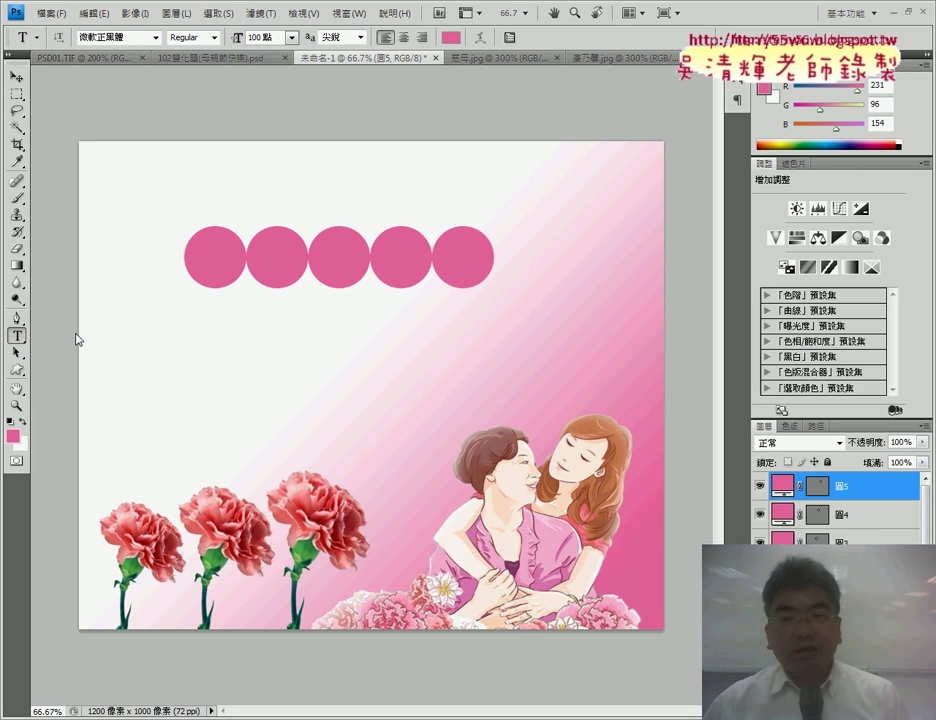
left_click(511, 38)
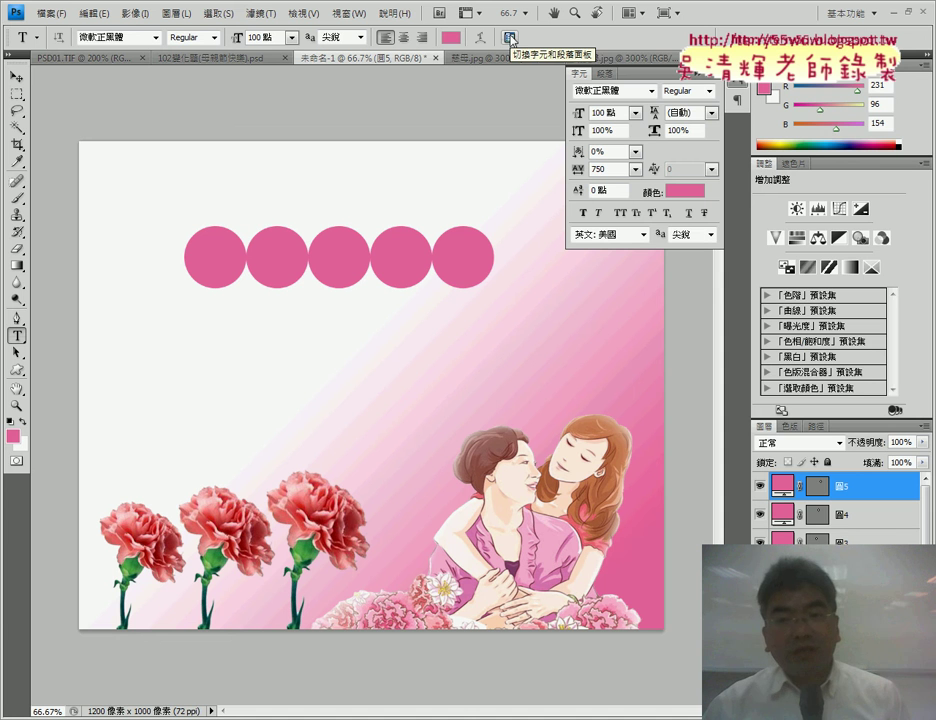
double_click(604, 113)
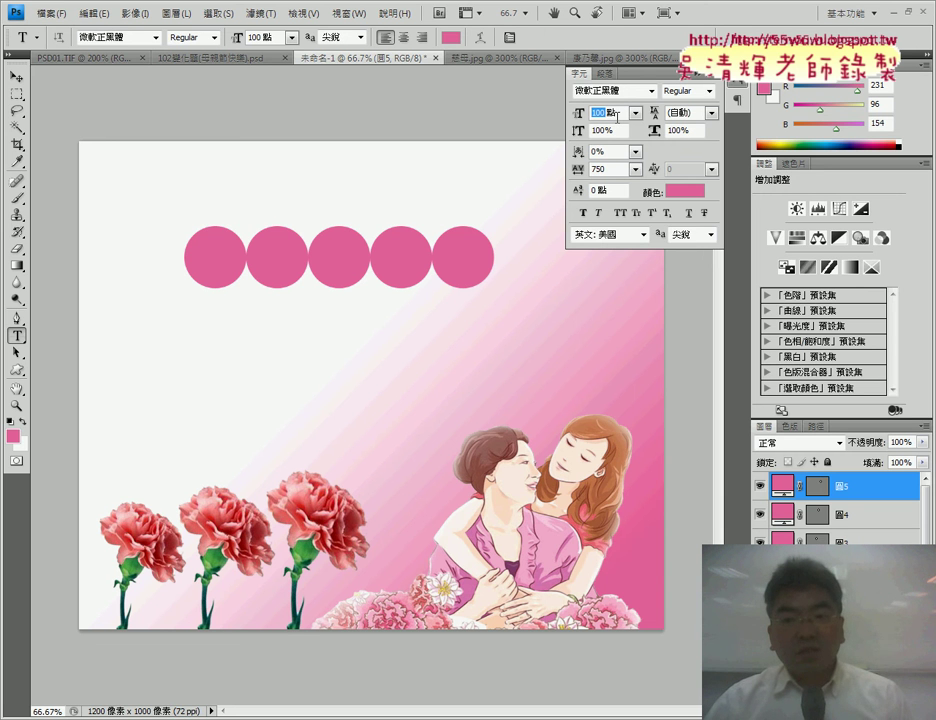
left_click(607, 170)
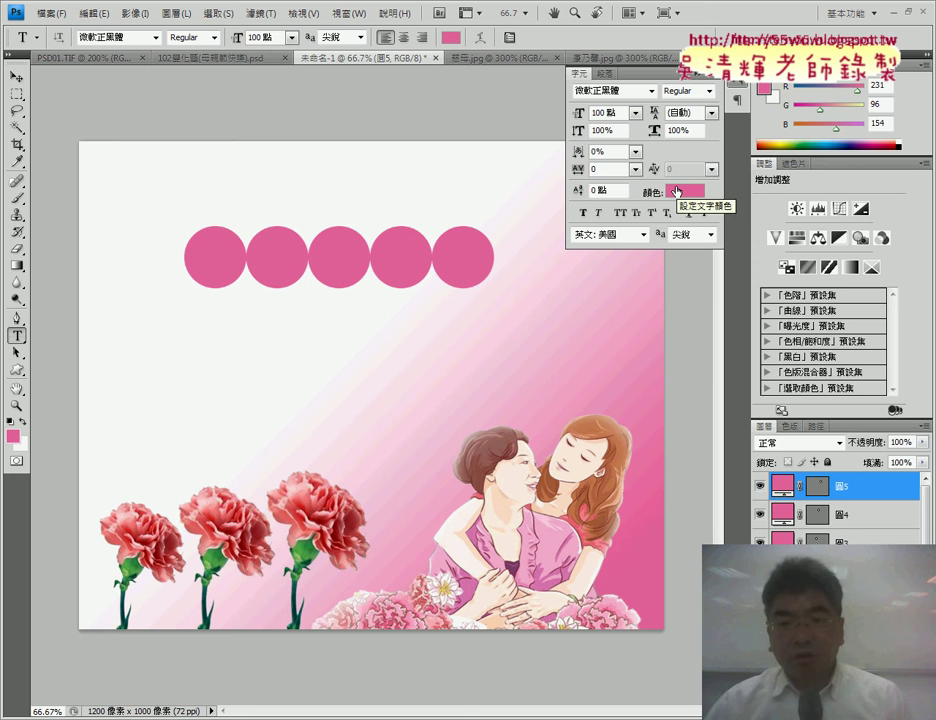
type("0")
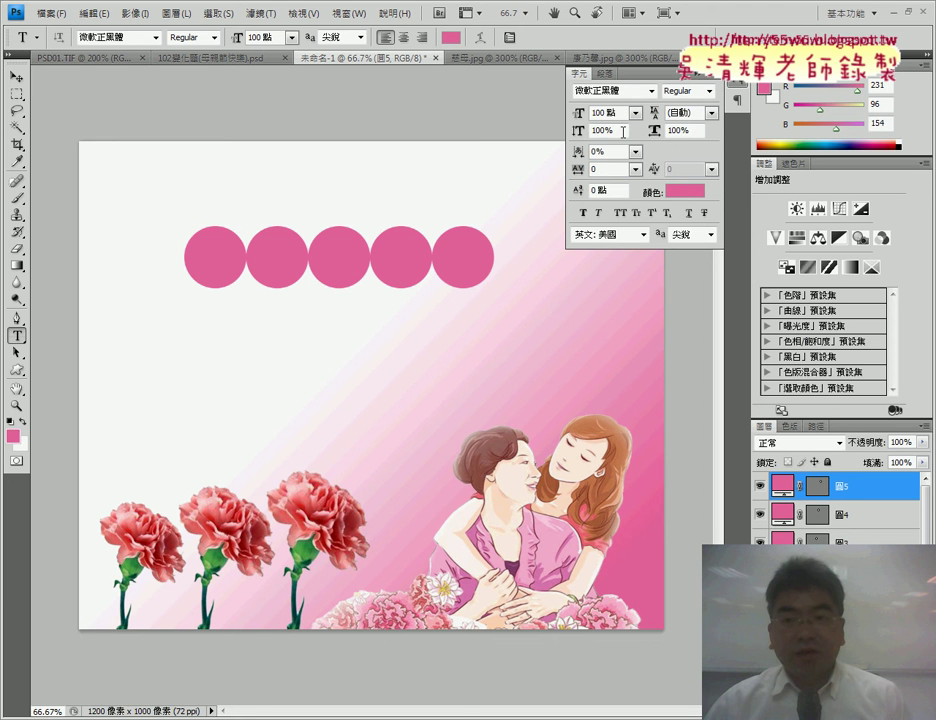
Set the text colour to pale yellow fafba8.
left_click(684, 190)
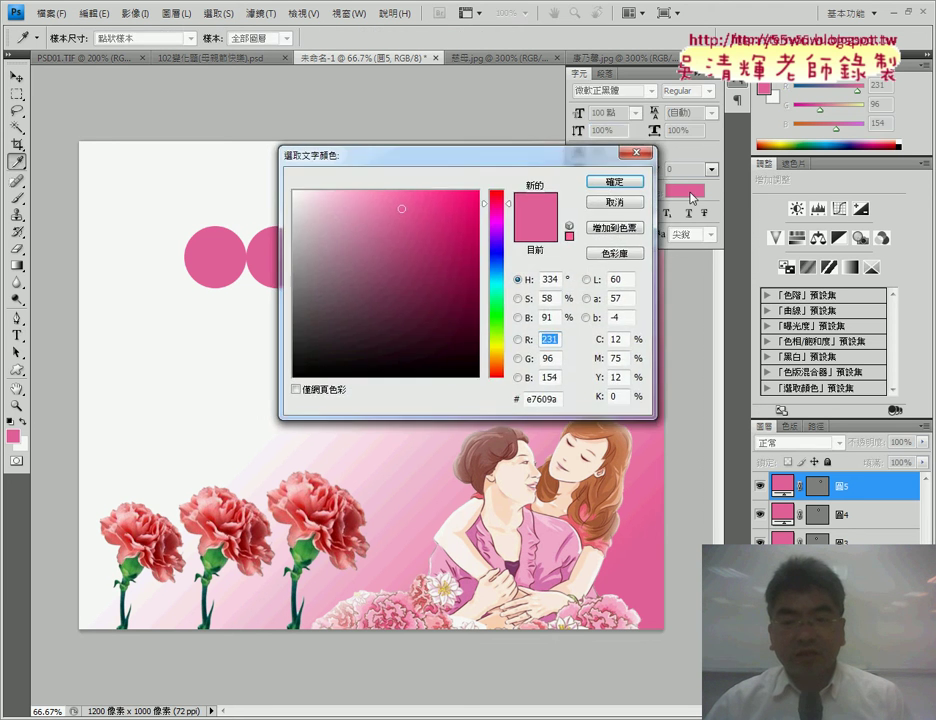
left_click(498, 346)
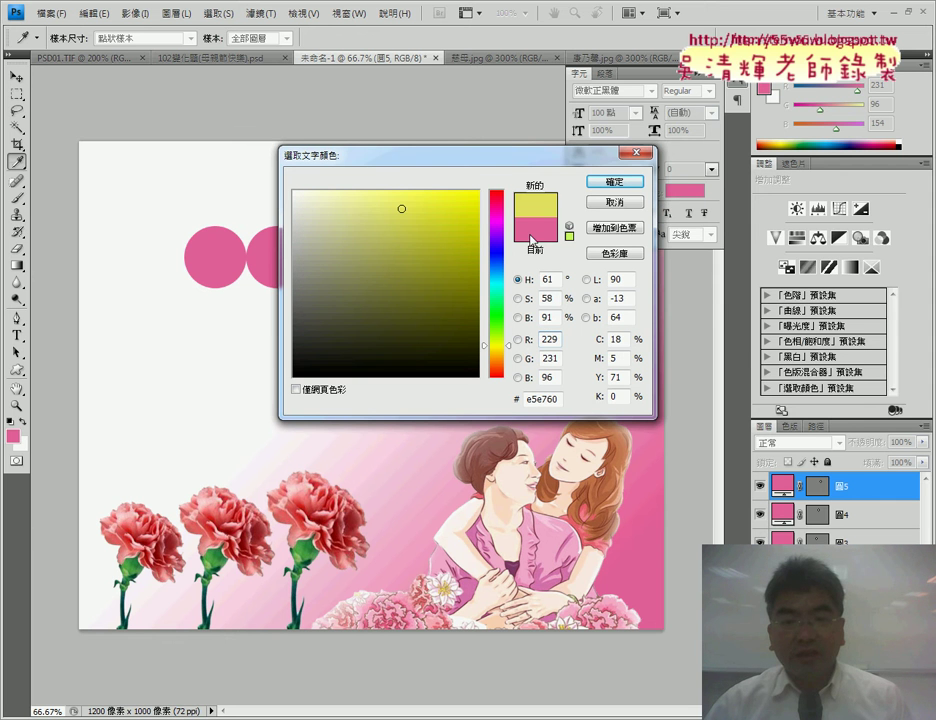
left_click(363, 198)
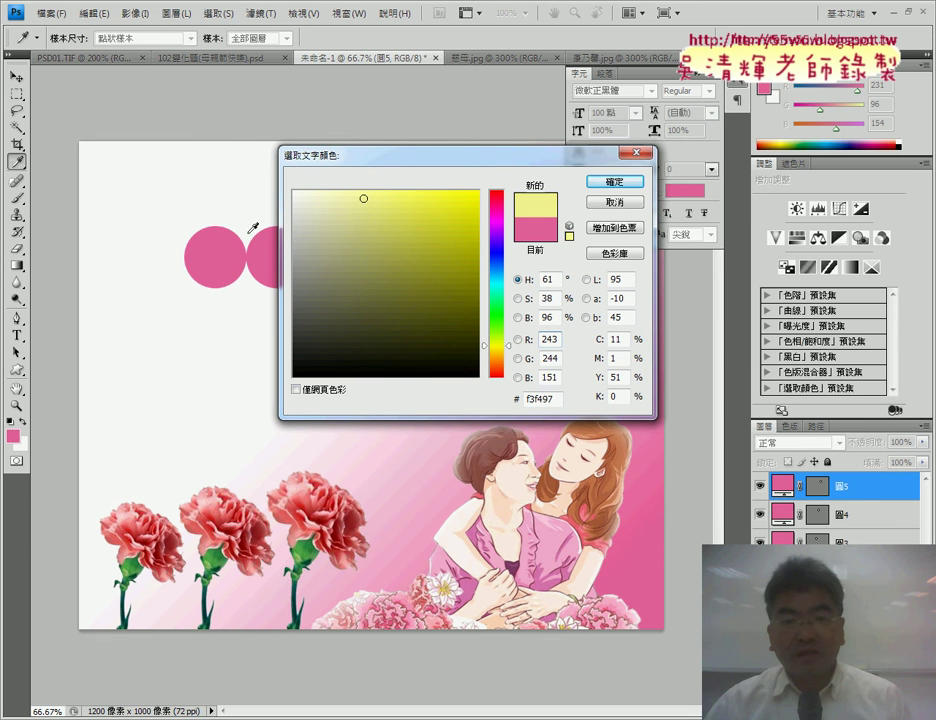
left_click(357, 195)
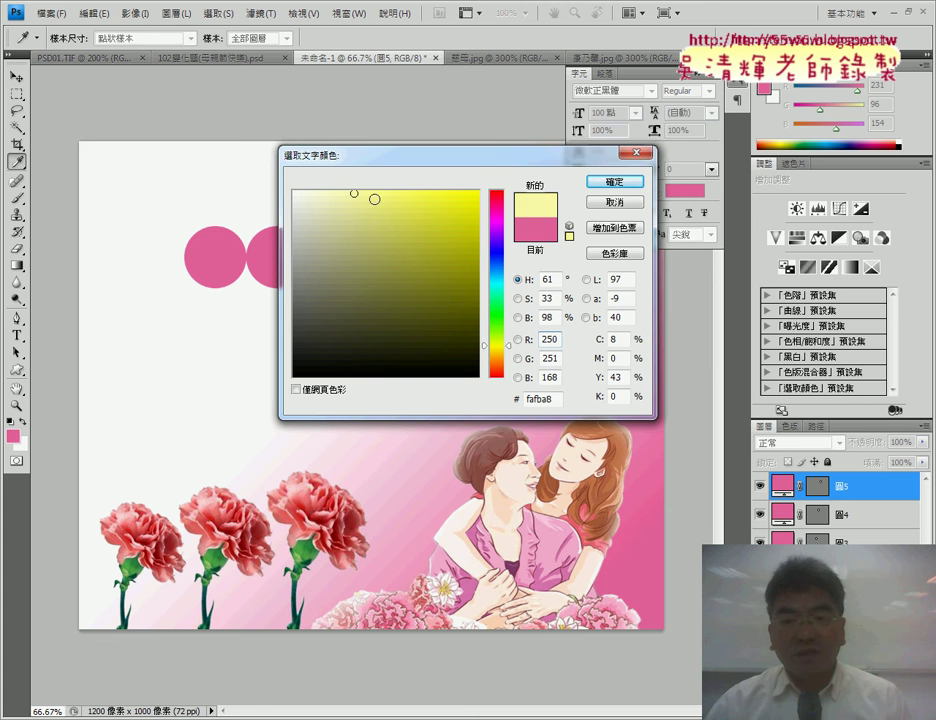
left_click(614, 182)
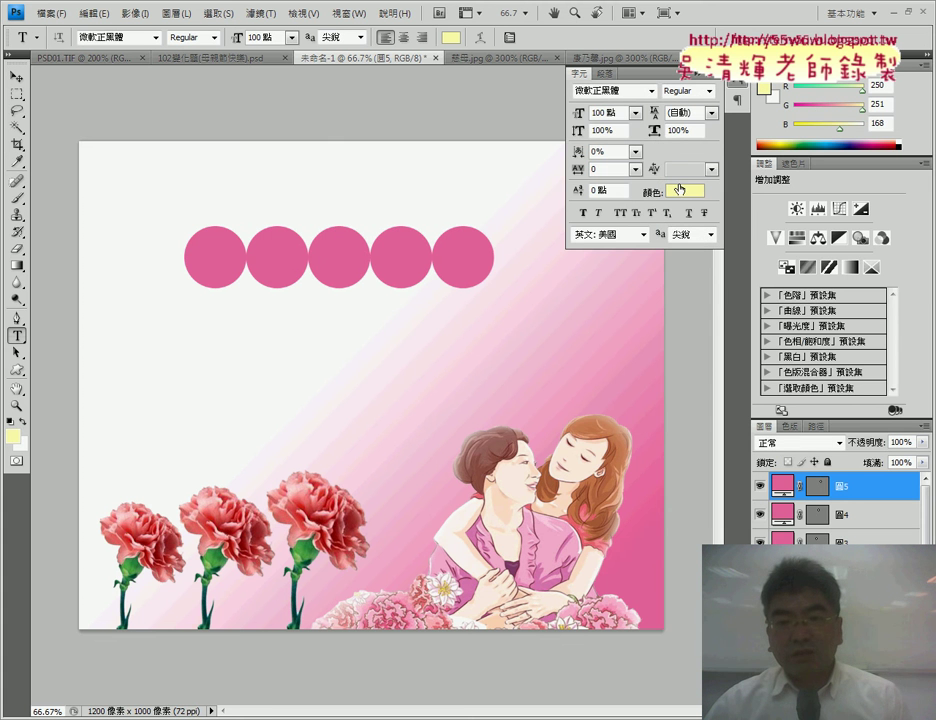
Keep 微軟正黑體 as the font and place a text insertion point in the first pink circle.
left_click(652, 91)
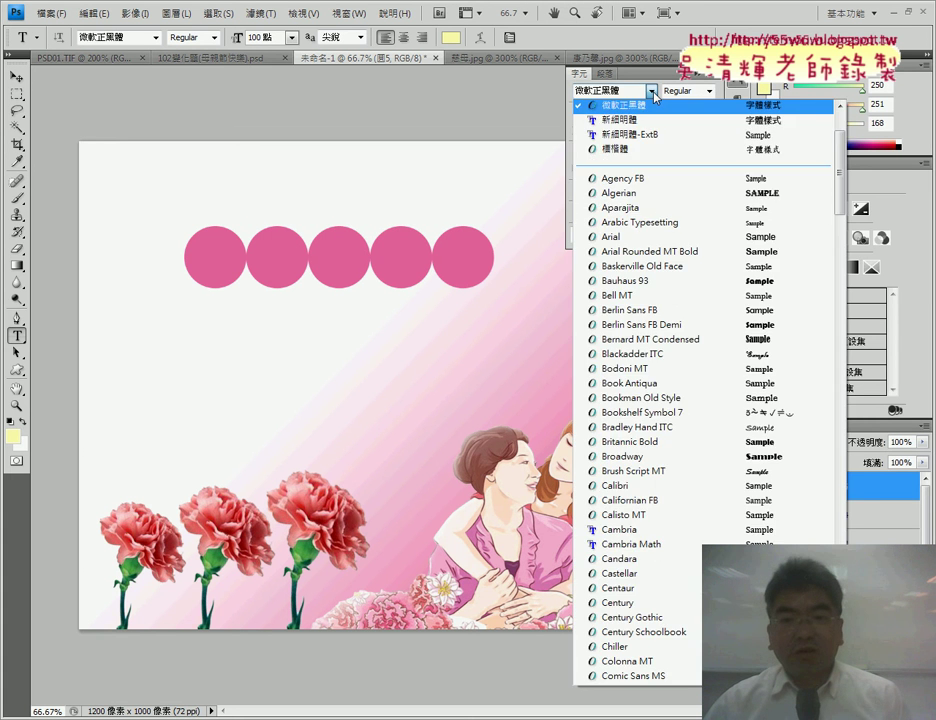
left_click(652, 91)
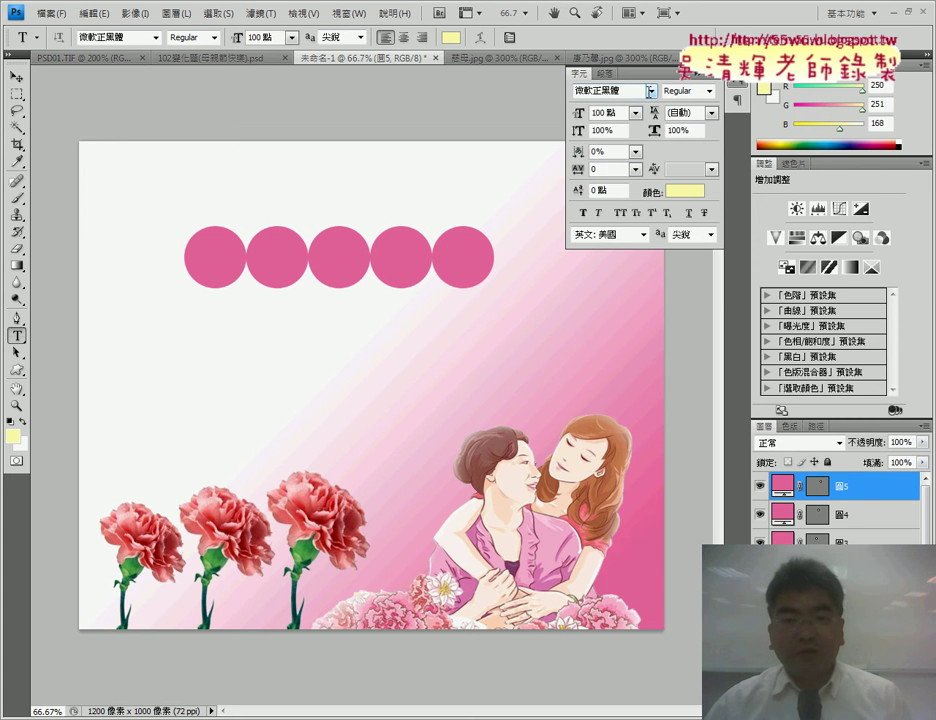
left_click(205, 262)
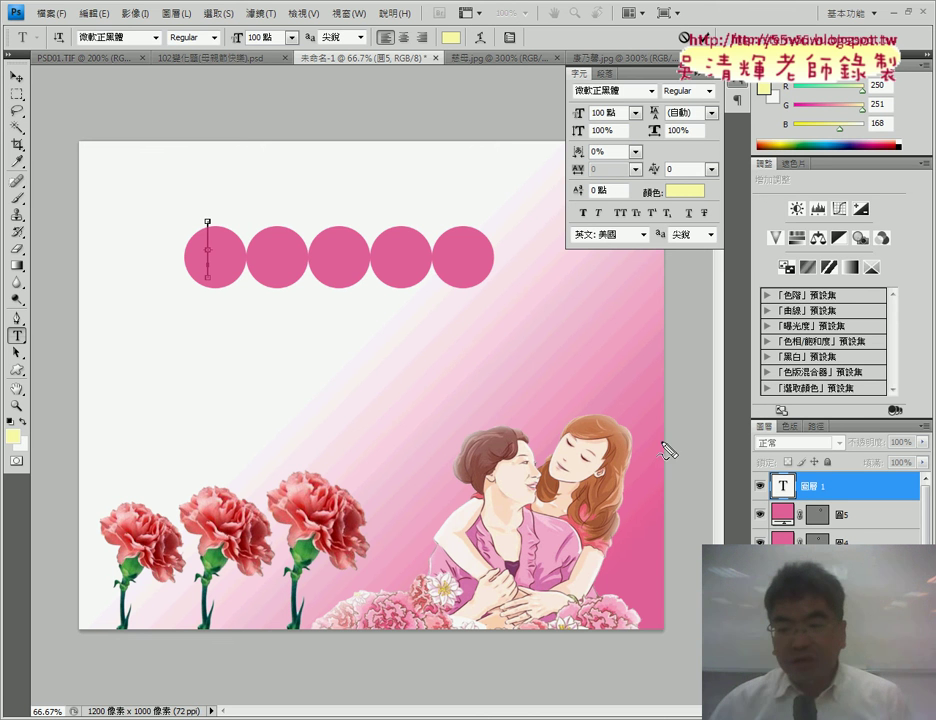
left_click_drag(828, 462, 843, 487)
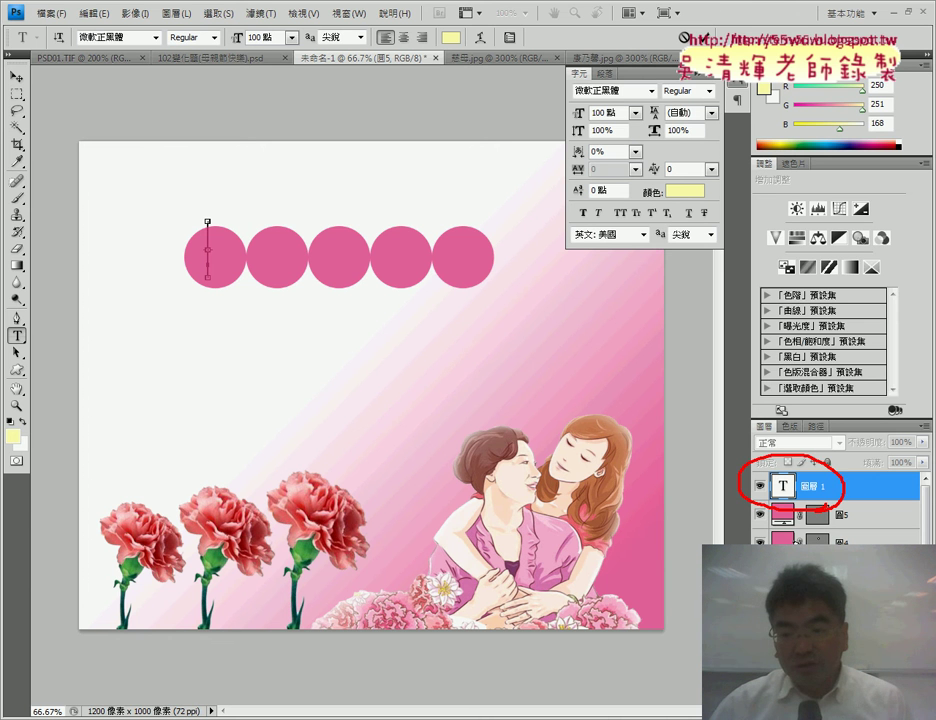
left_click_drag(834, 503, 708, 546)
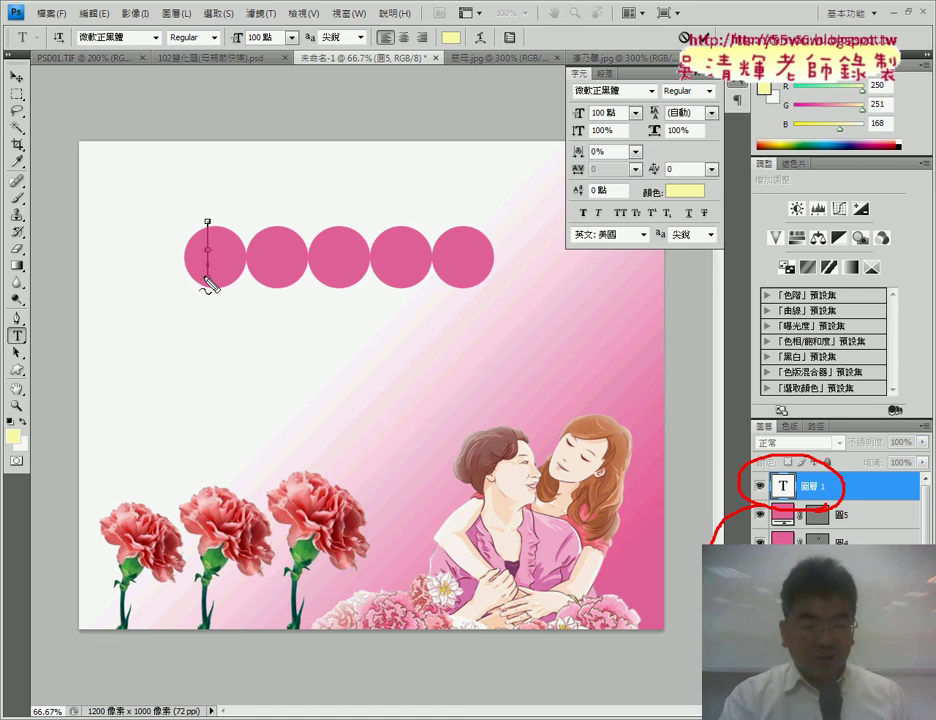
key("Escape")
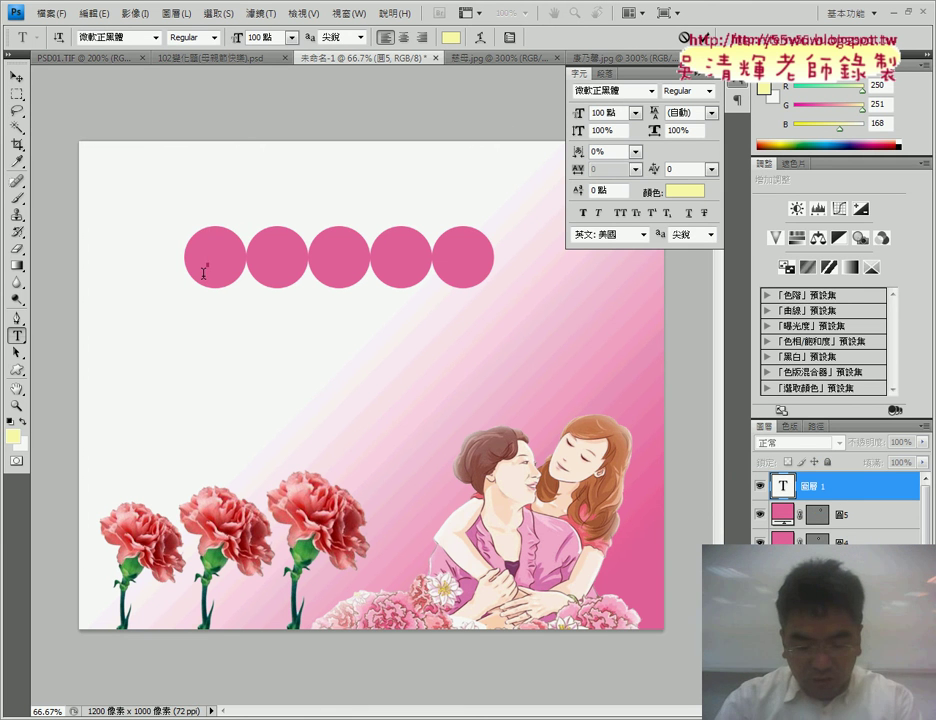
Type the title 母親節快樂 and select the whole text.
type("母")
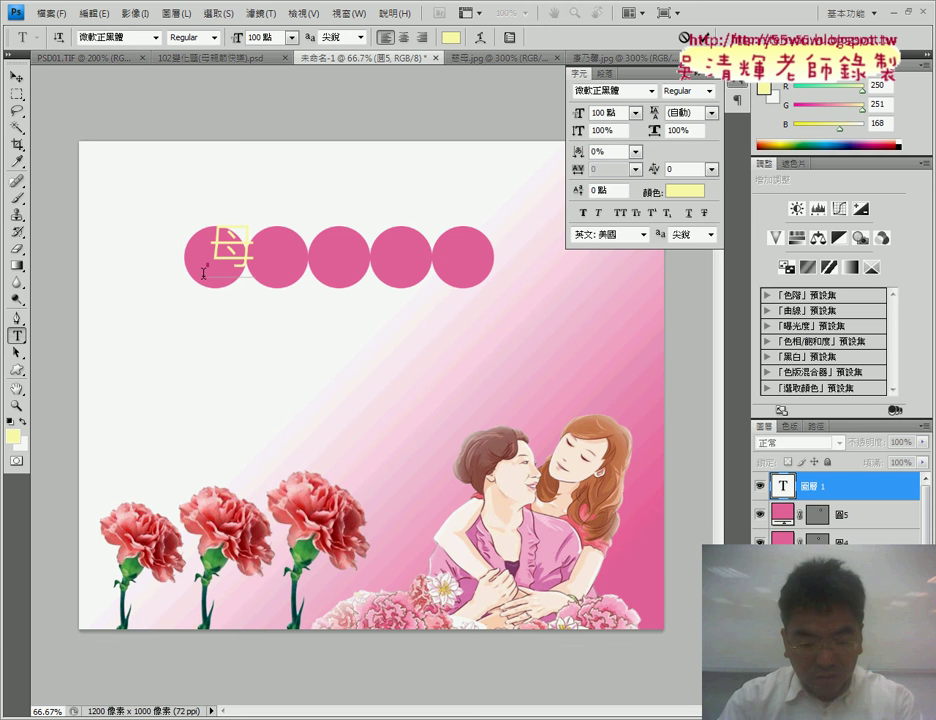
key("Return")
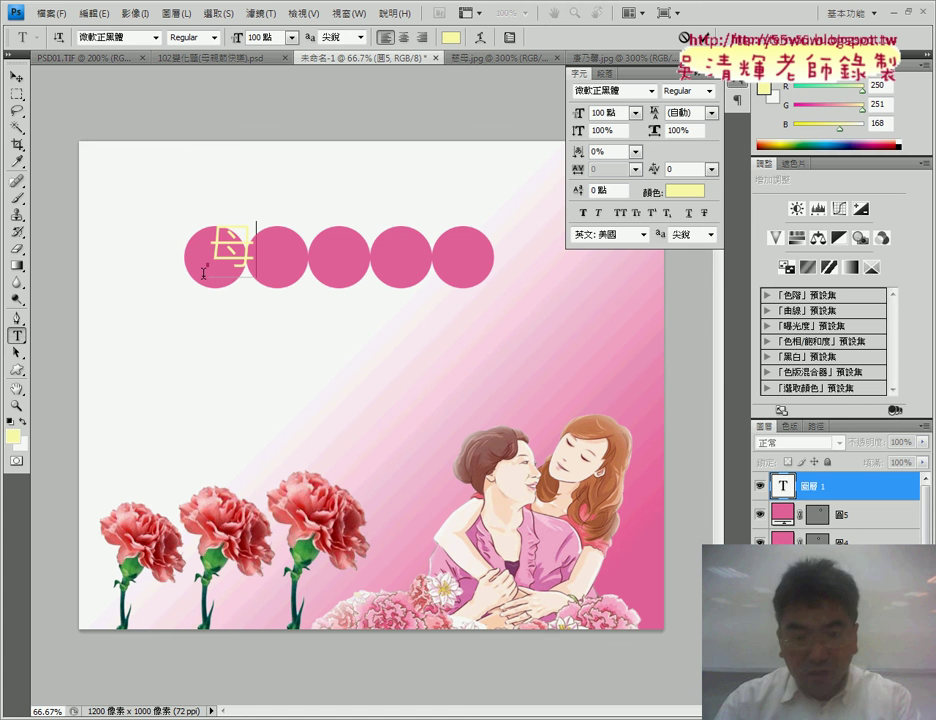
key("BackSpace")
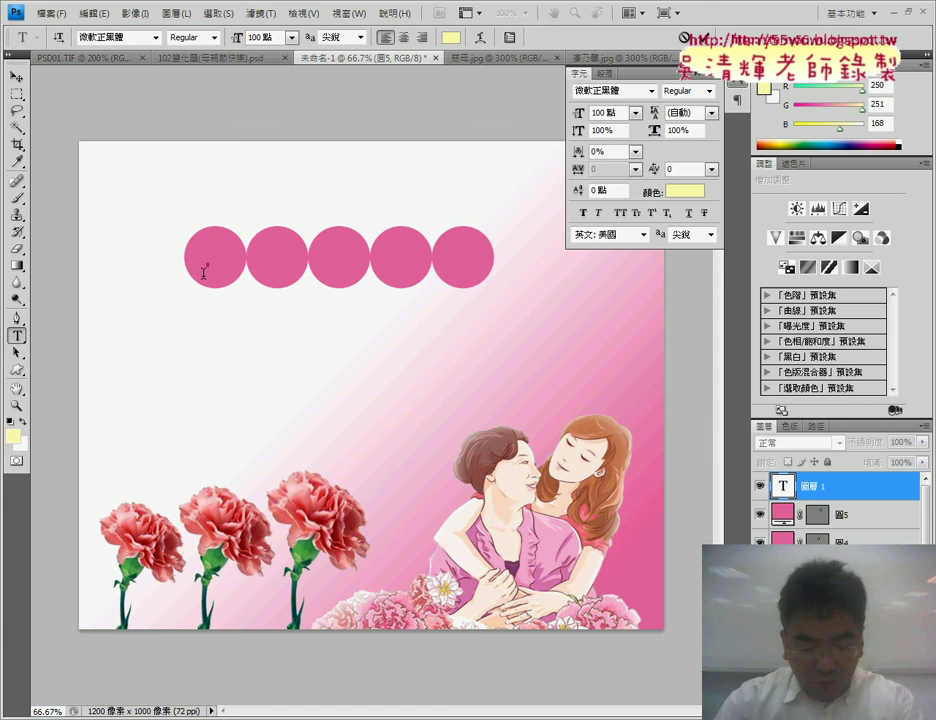
type("母")
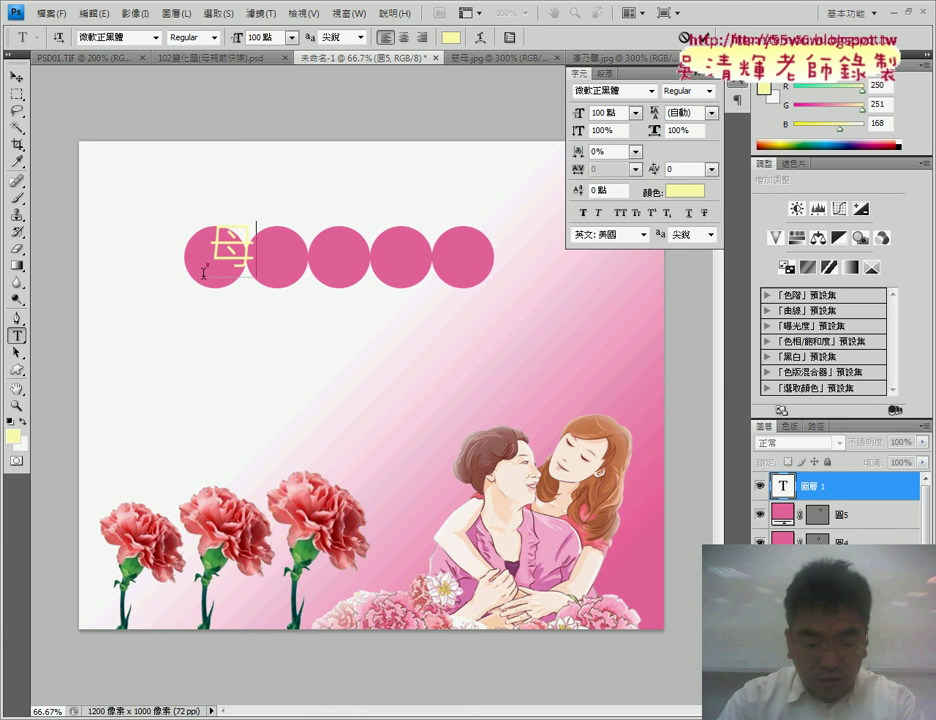
type("親")
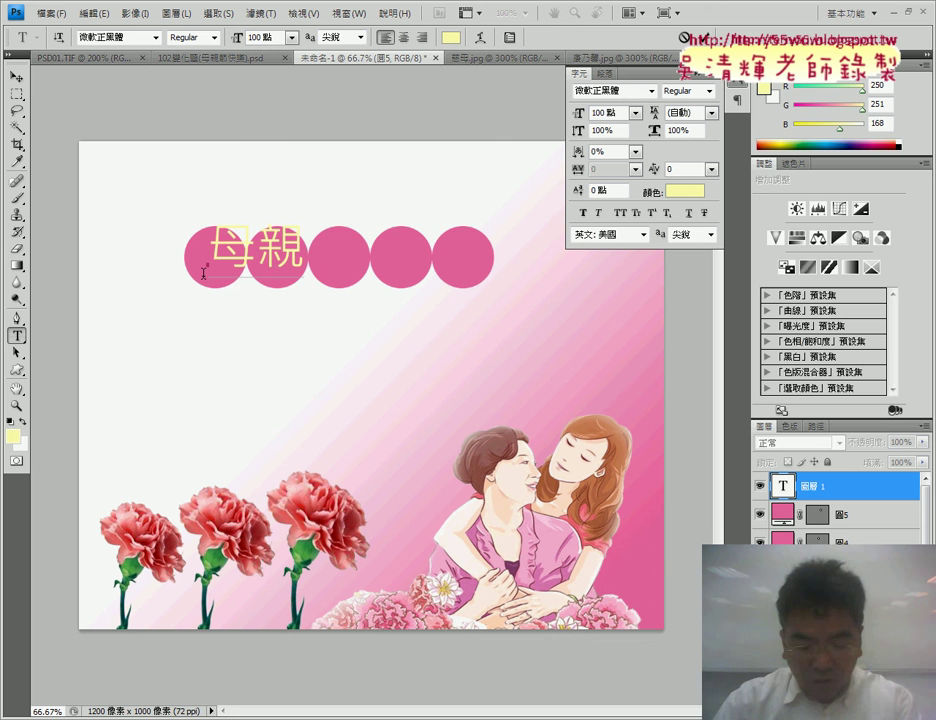
type("節快樂")
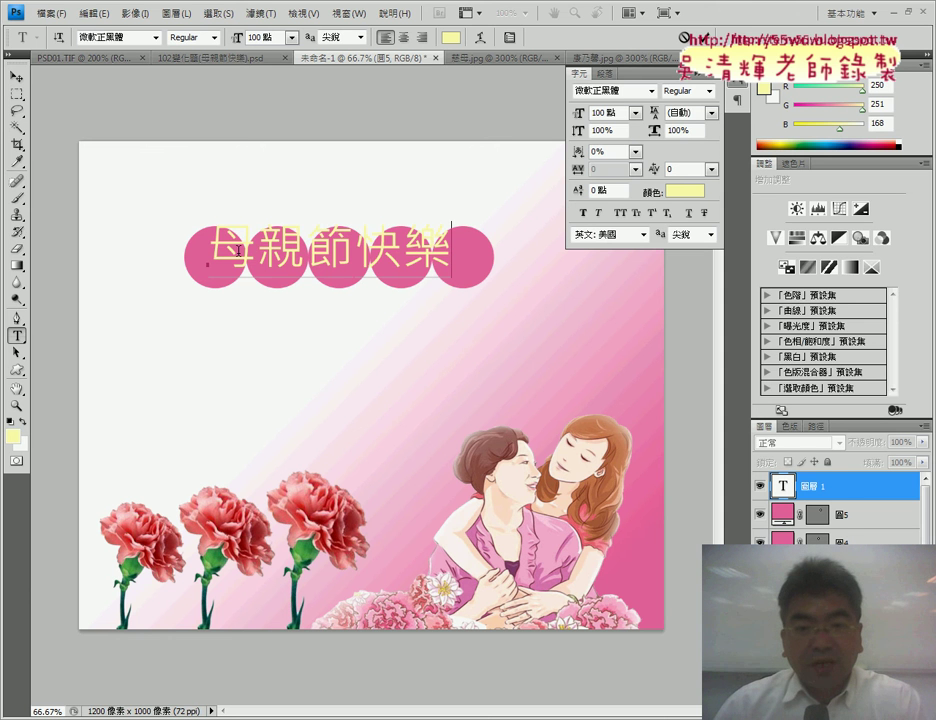
left_click_drag(208, 252, 472, 251)
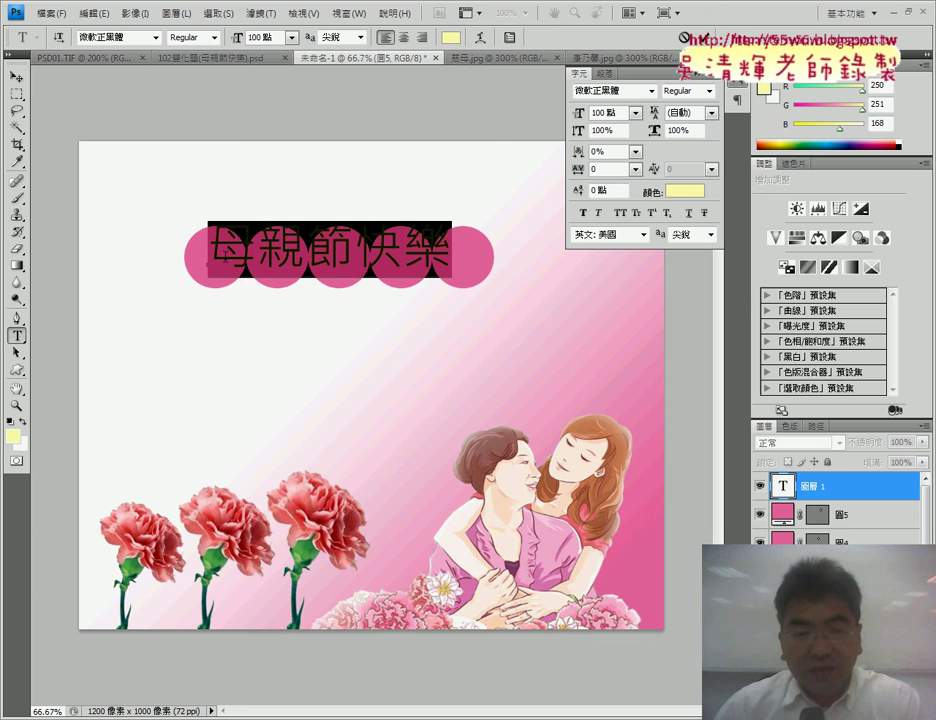
left_click_drag(208, 252, 455, 260)
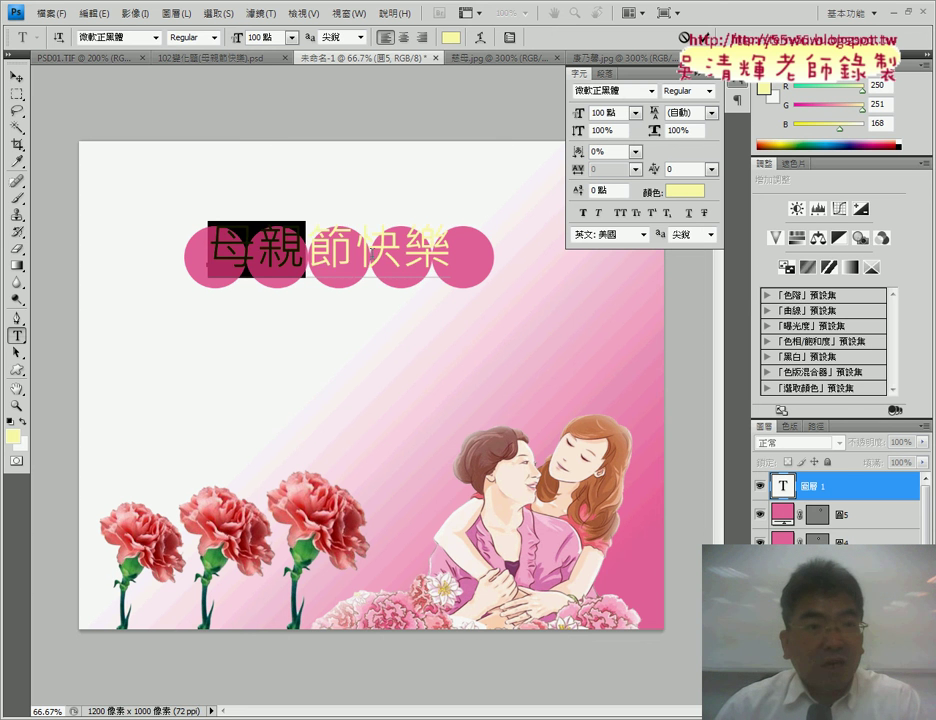
left_click(635, 113)
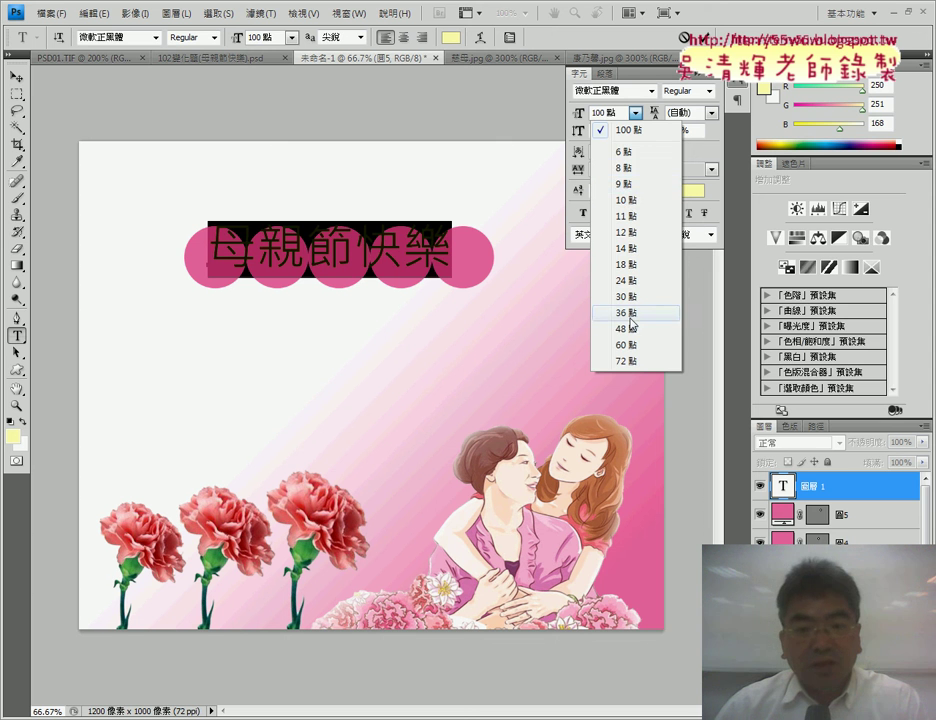
left_click(626, 361)
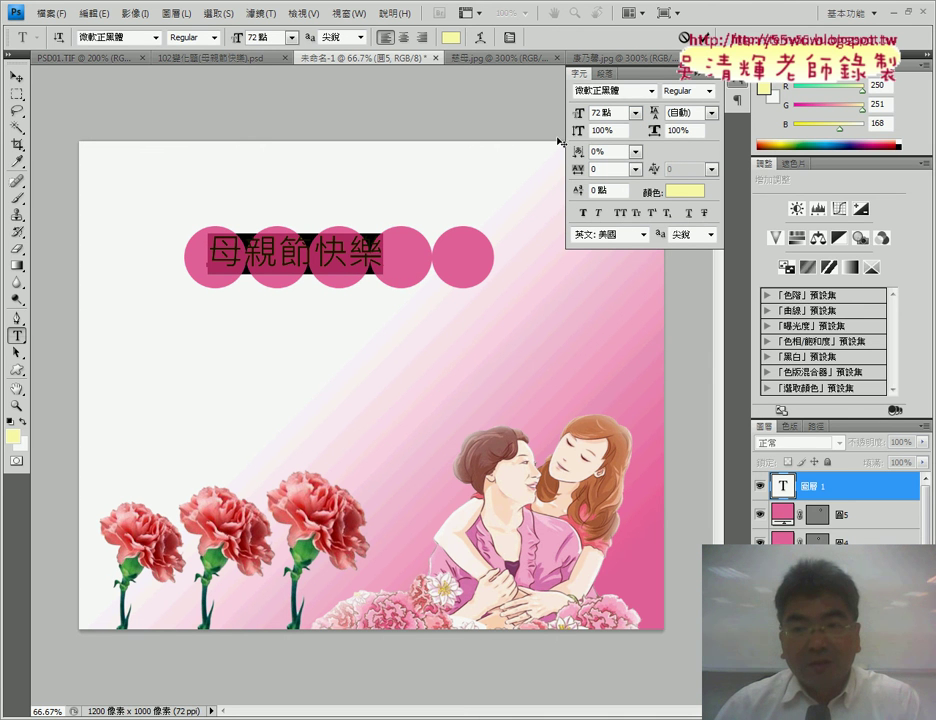
left_click(596, 113)
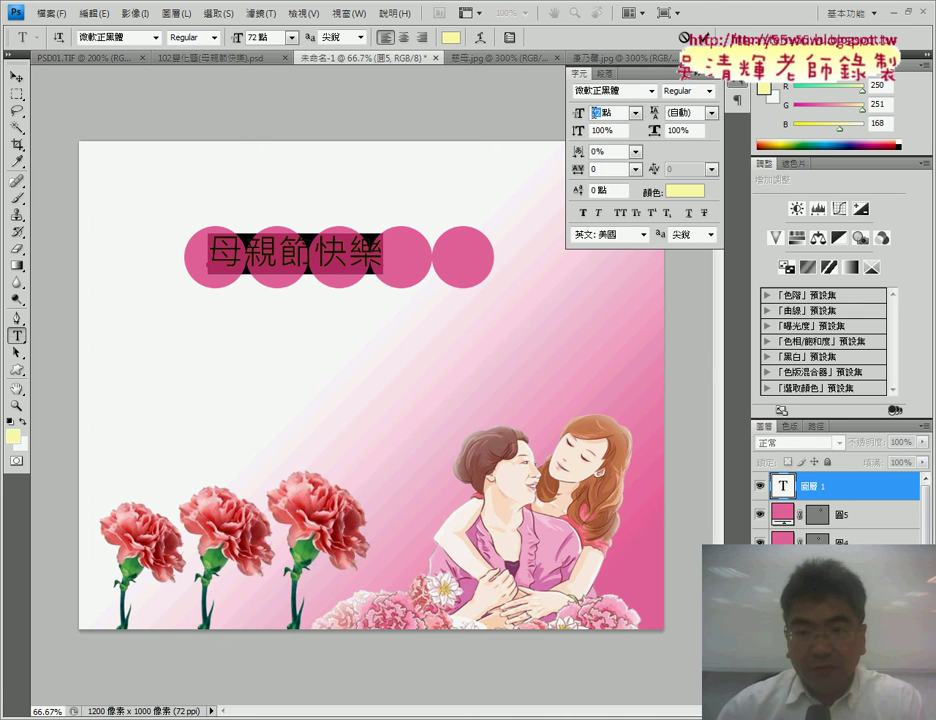
type("100點")
key("Return")
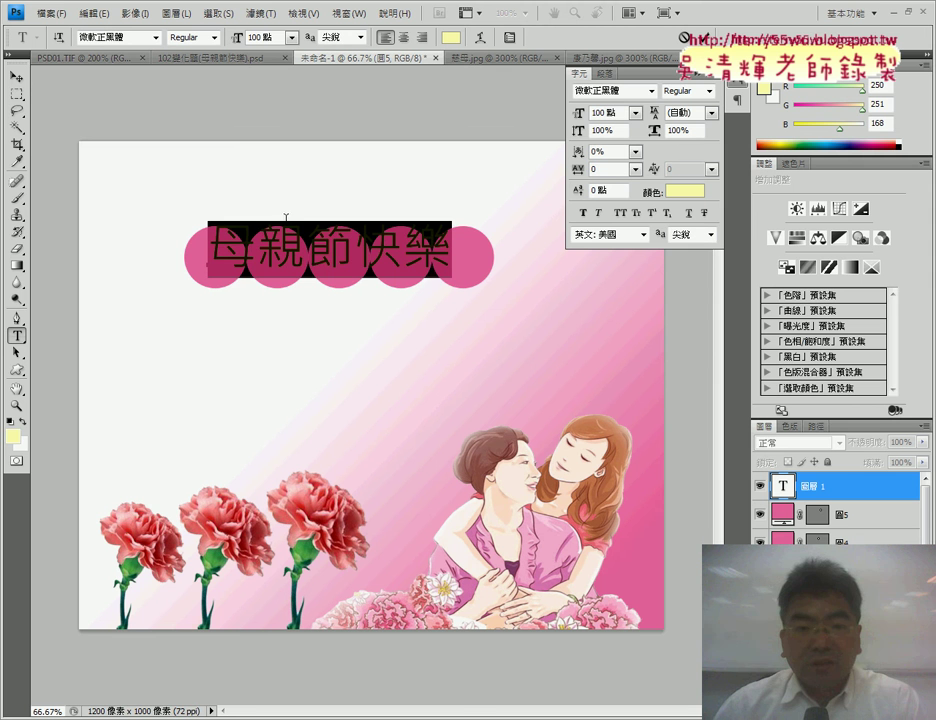
key("Right")
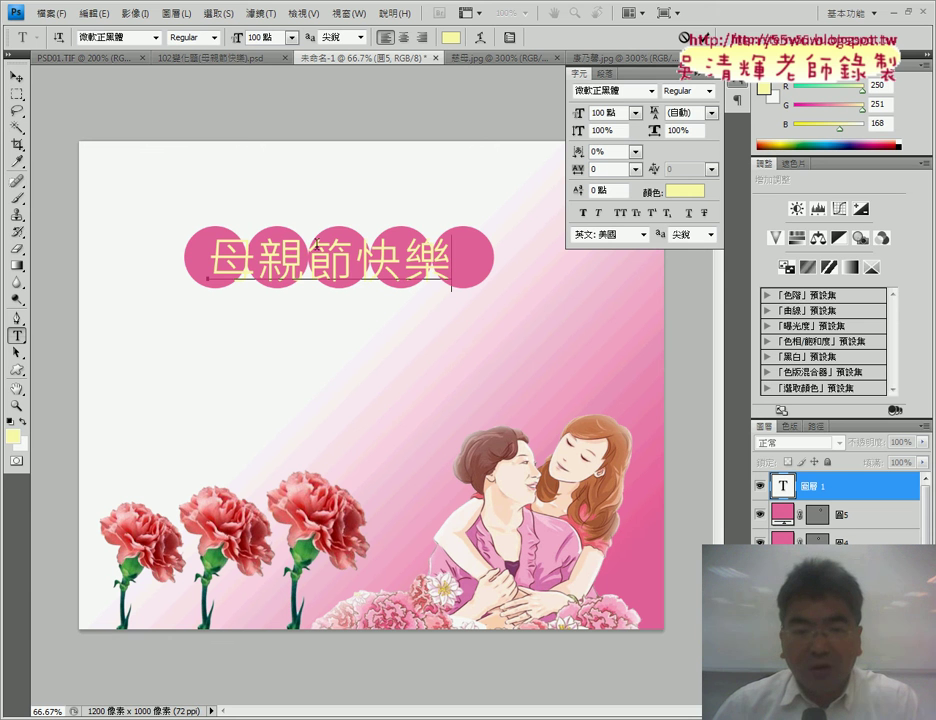
key("shift+Left")
key("shift+Left")
key("shift+Left")
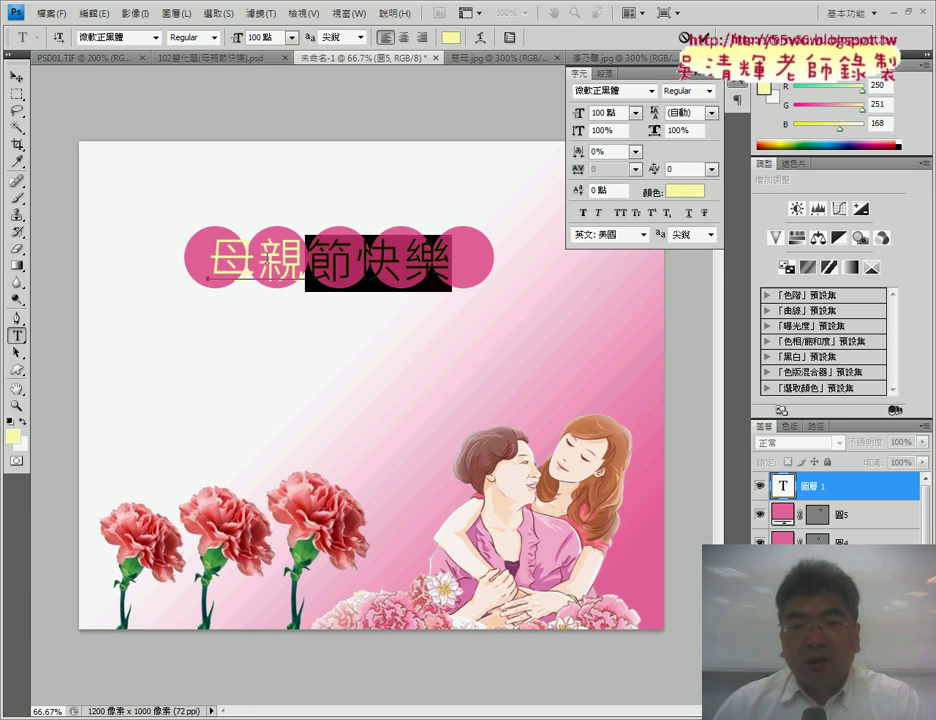
key("shift+Left")
key("shift+Left")
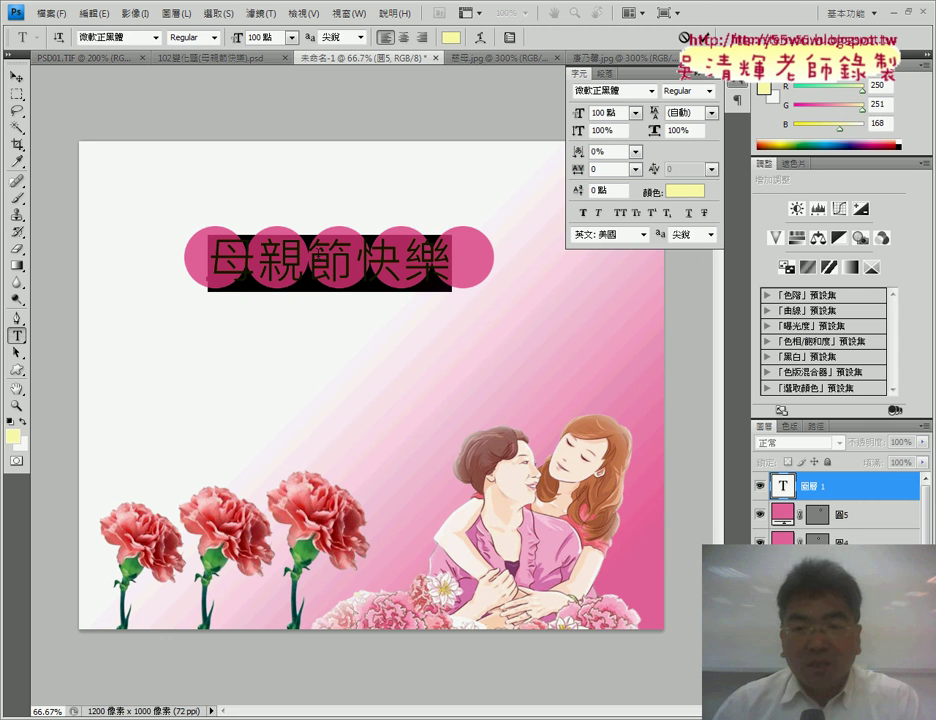
Widen the title's tracking to 200 and reduce its size to 80 pt.
left_click(596, 169)
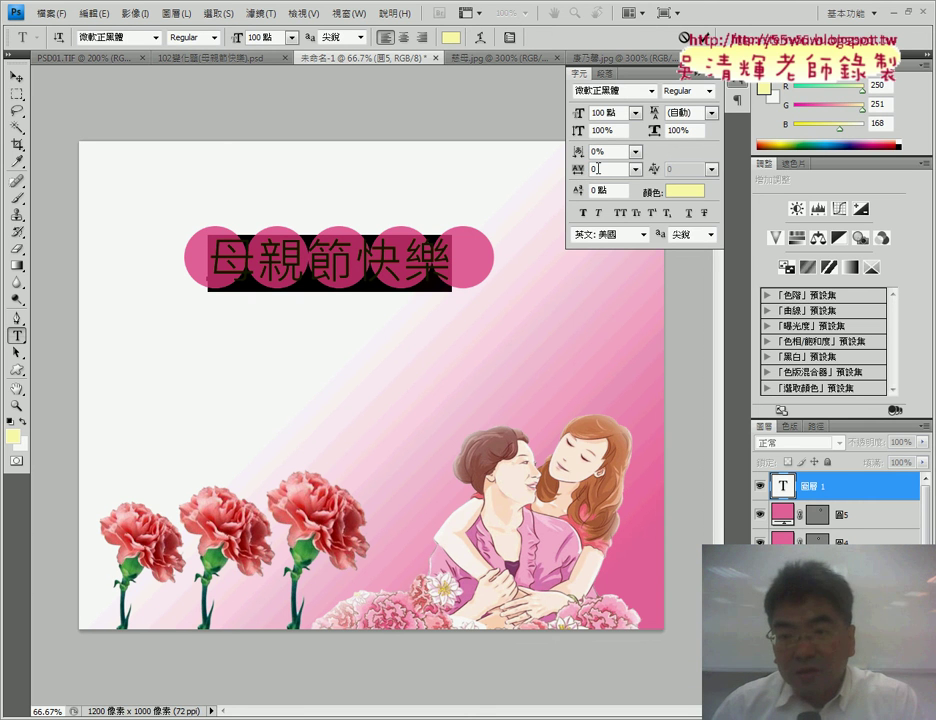
left_click(583, 172)
left_click(634, 170)
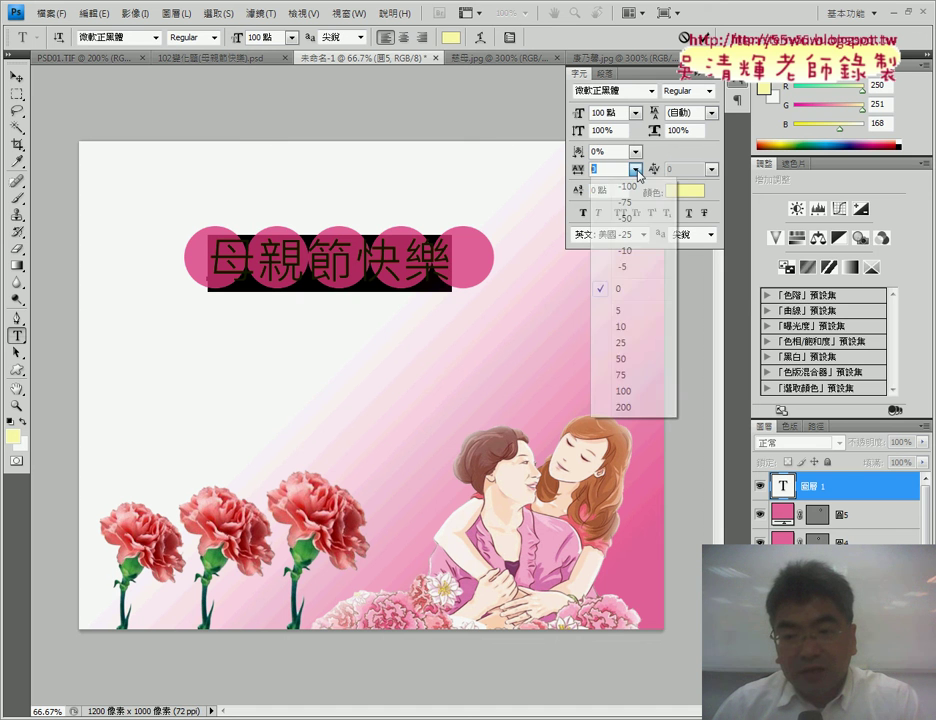
left_click(637, 364)
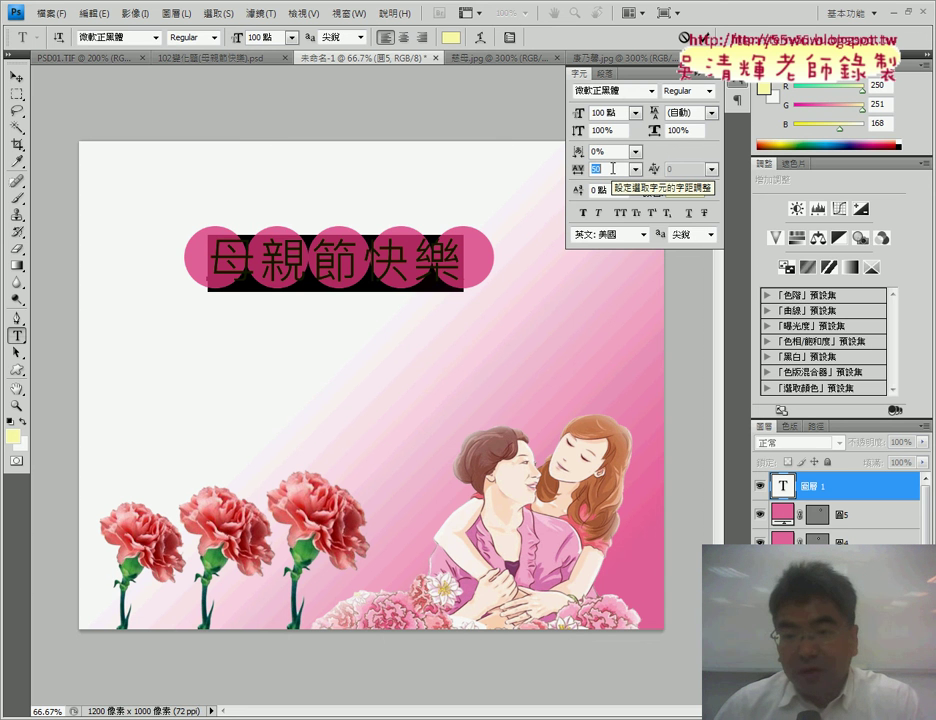
left_click(636, 170)
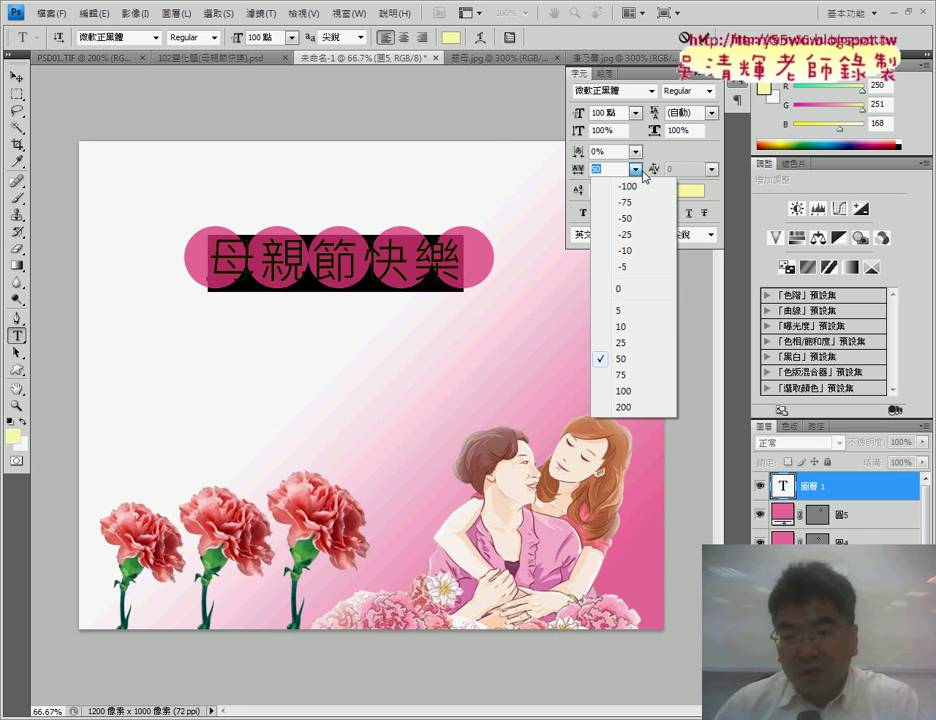
left_click(633, 405)
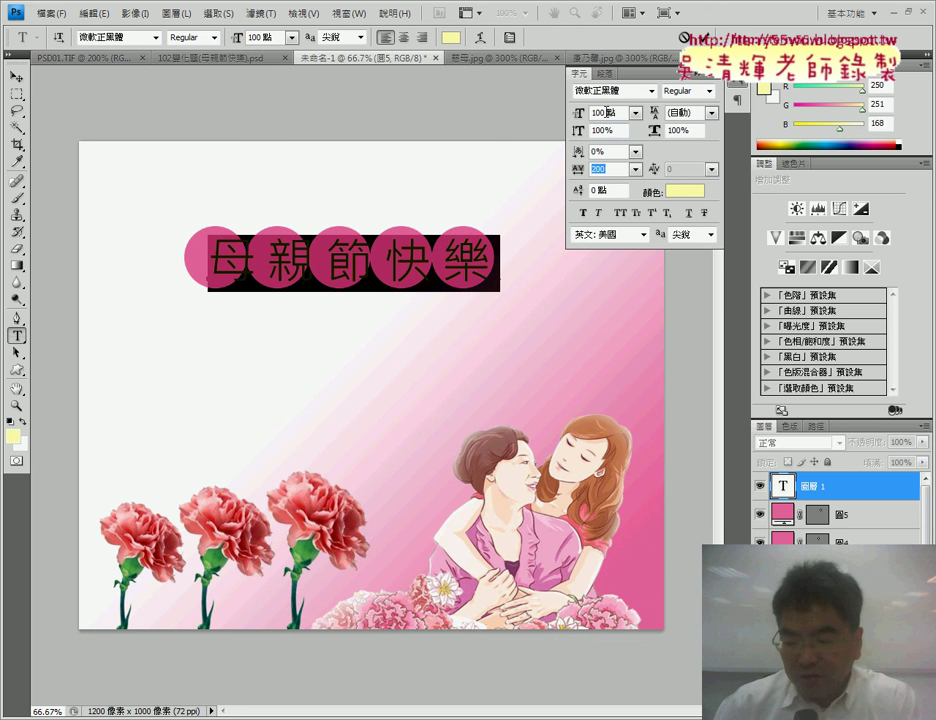
key("Tab")
type("80")
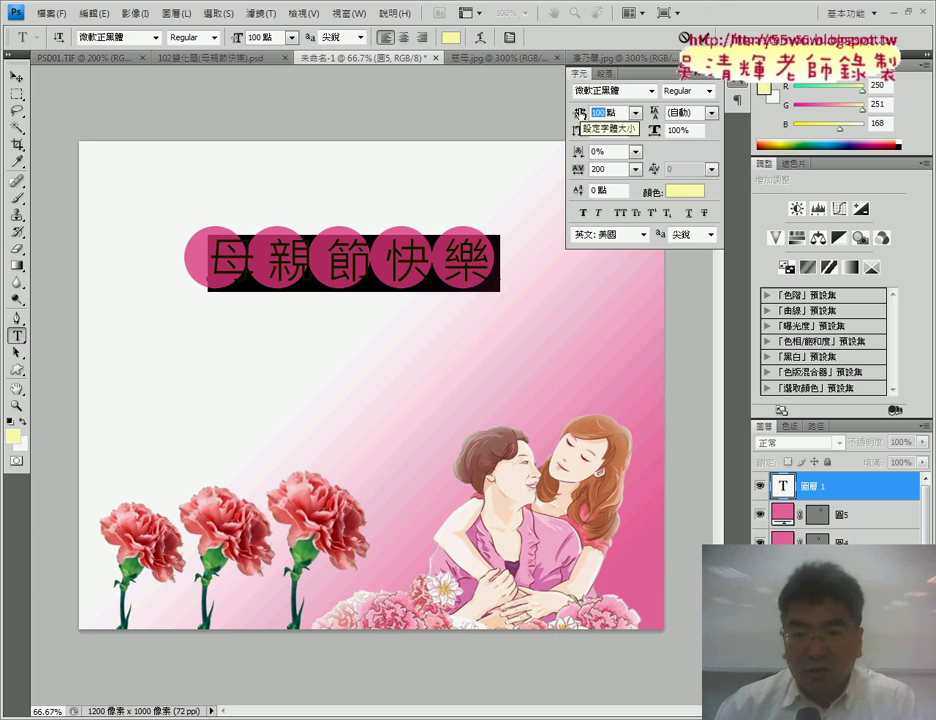
key("Return")
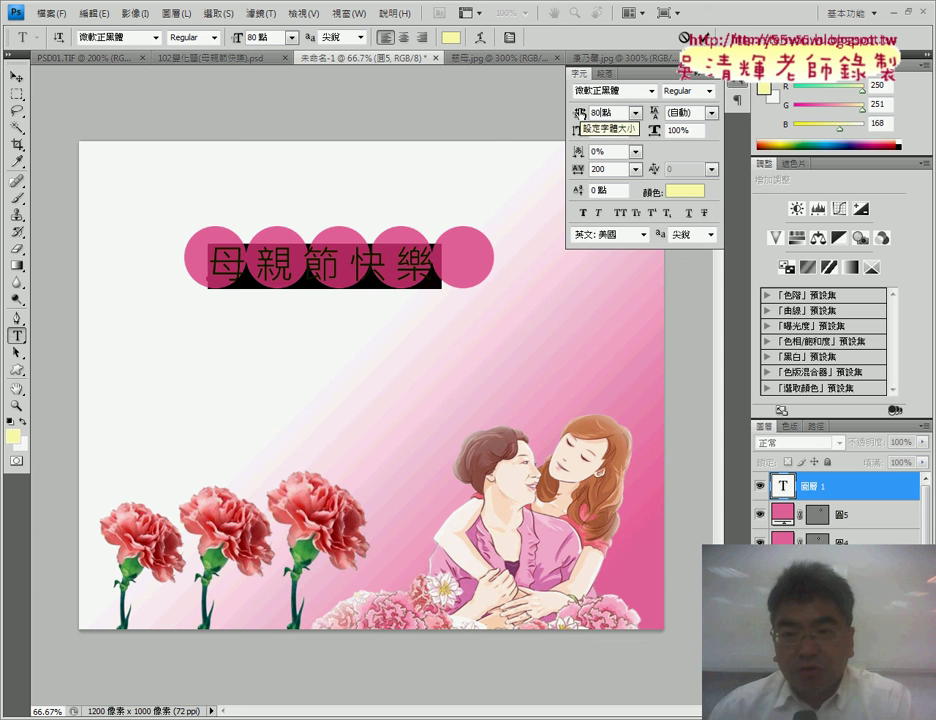
Raise the tracking stepwise to 550, one character per circle, and commit the text.
left_click(624, 170)
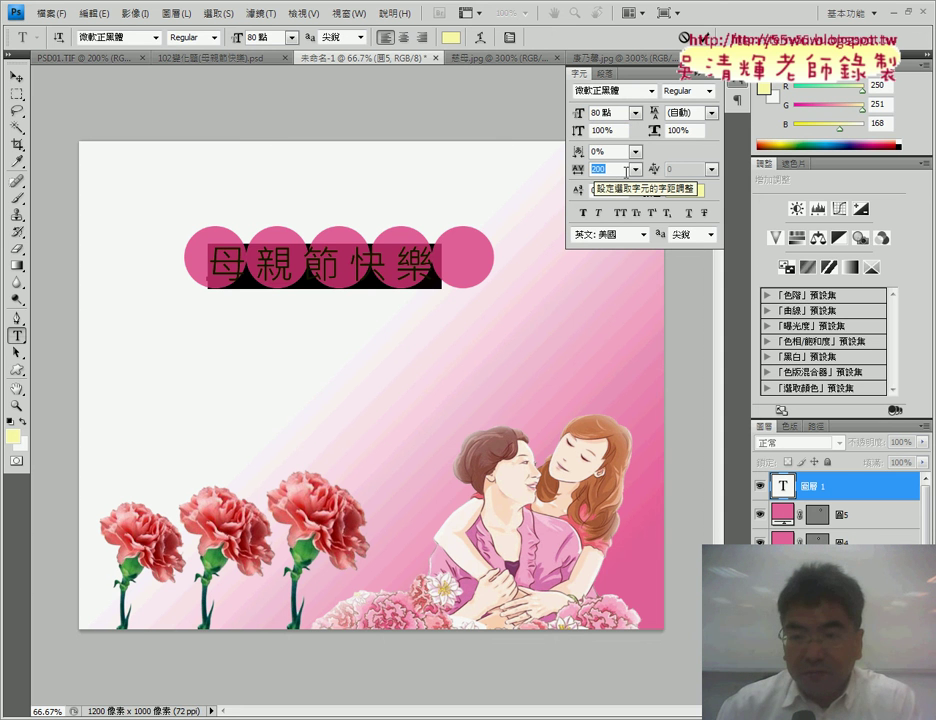
type("300")
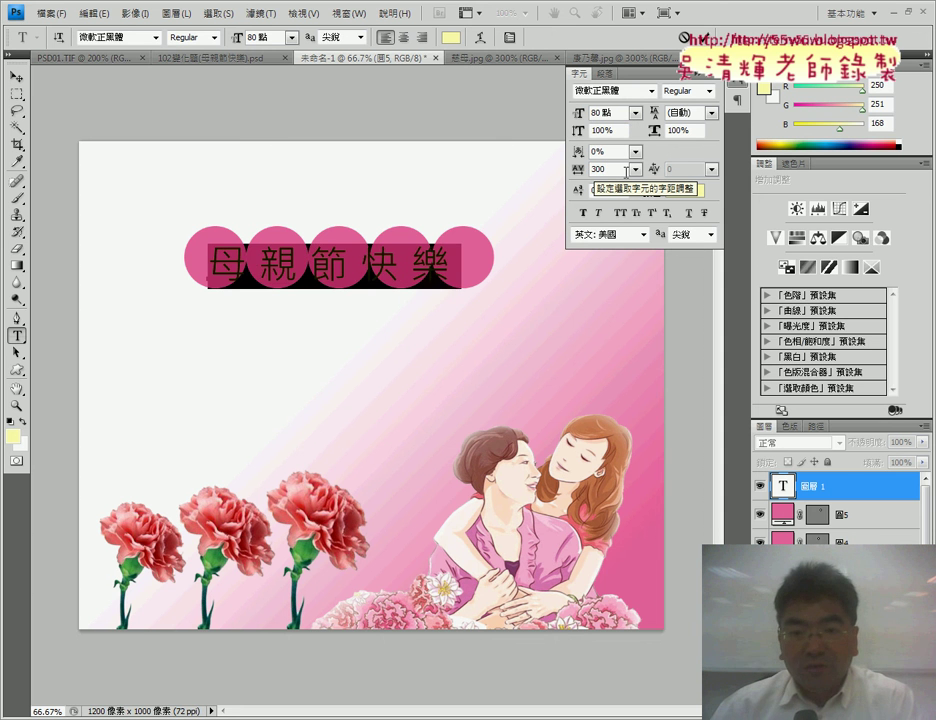
key("Return")
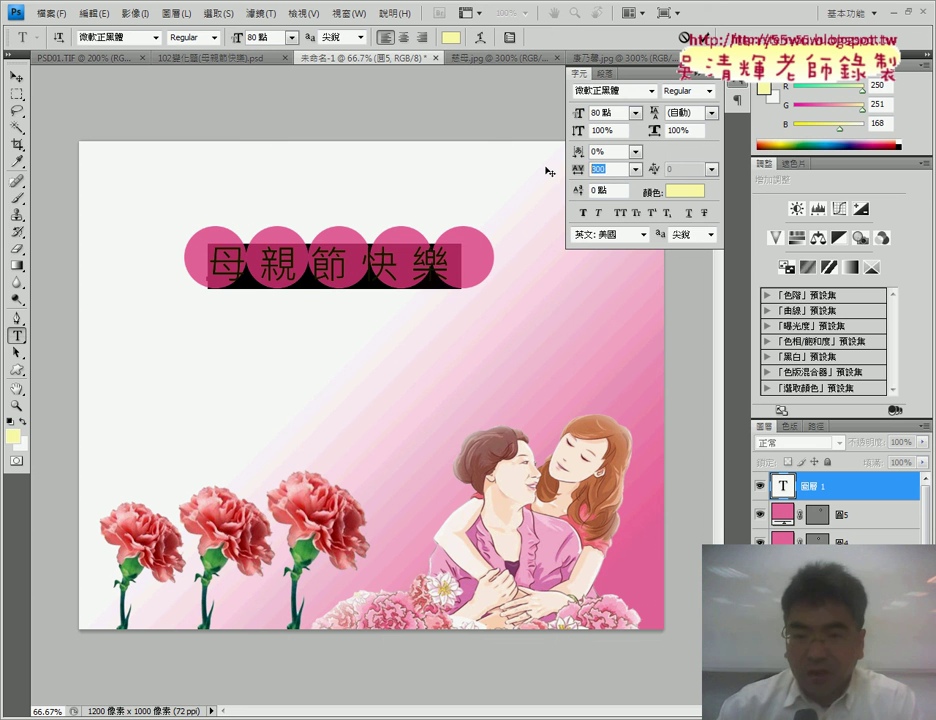
type("400")
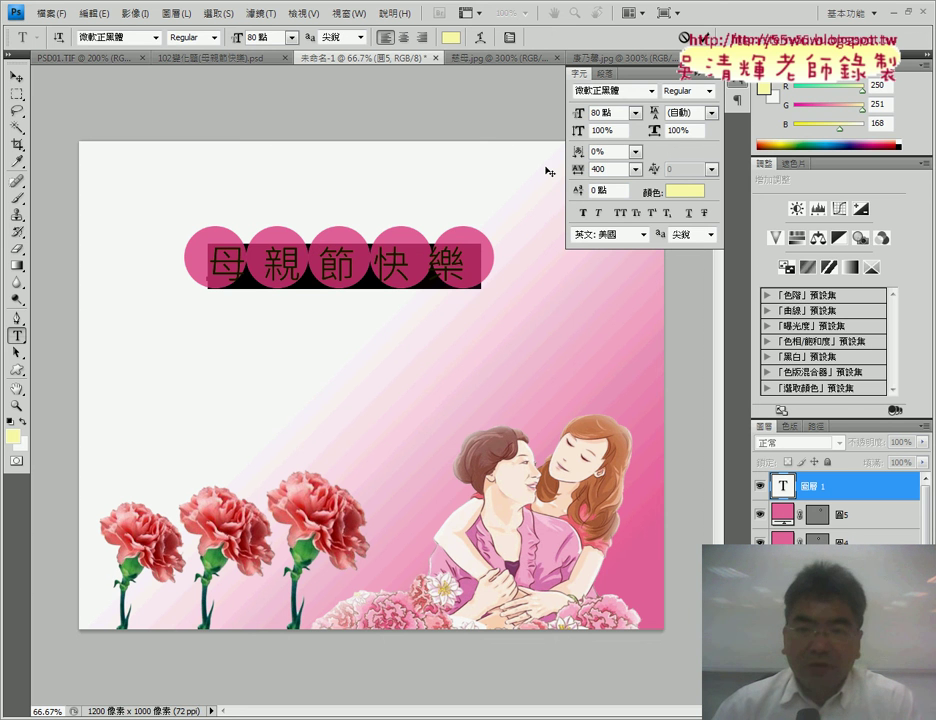
key("Return")
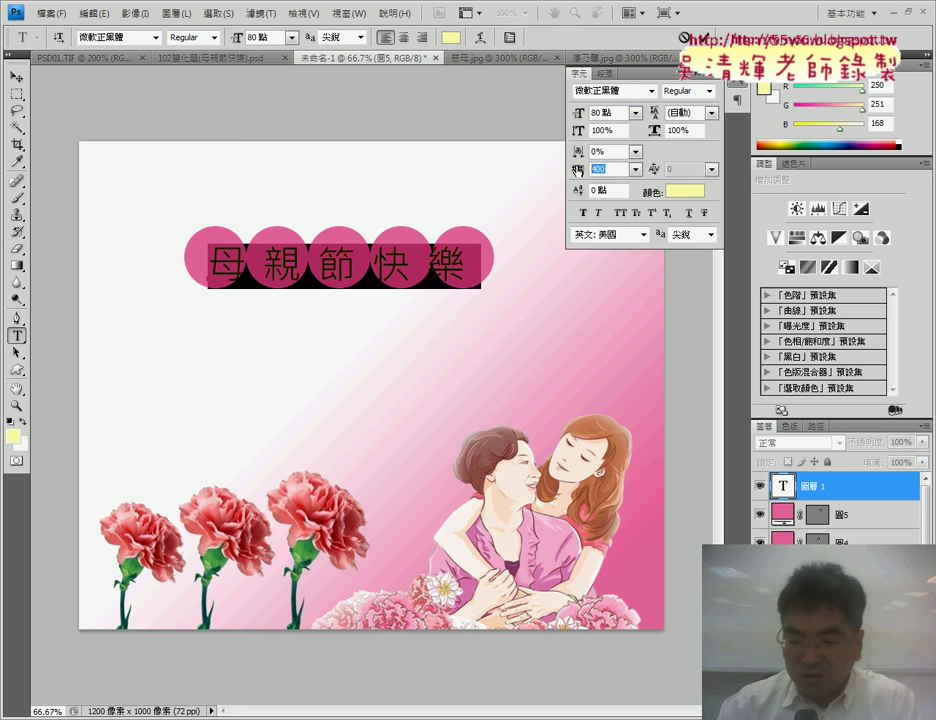
type("450")
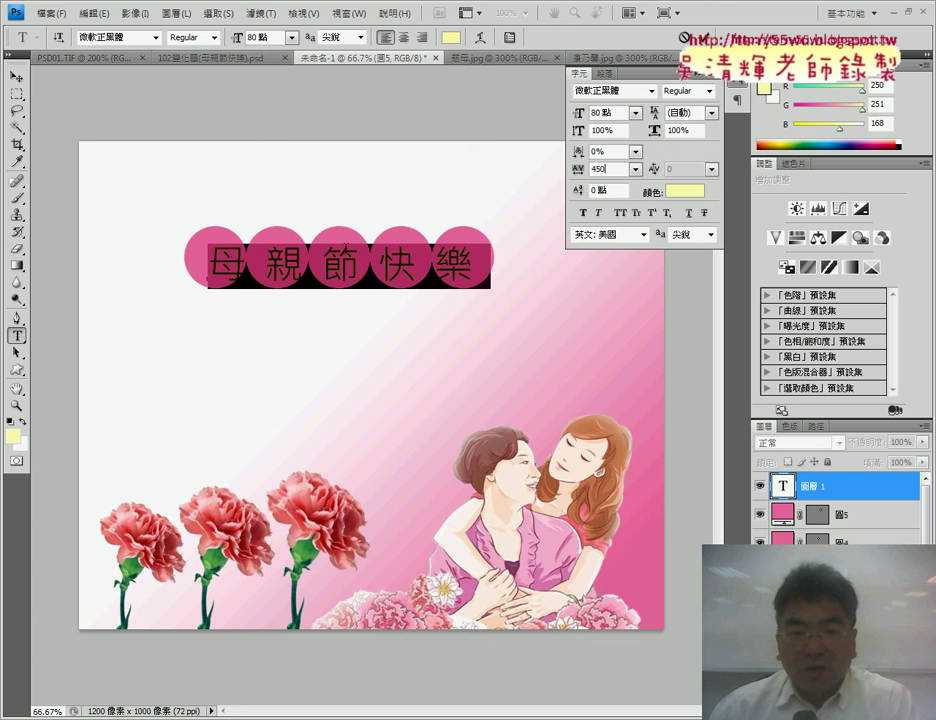
left_click_drag(343, 244, 338, 240)
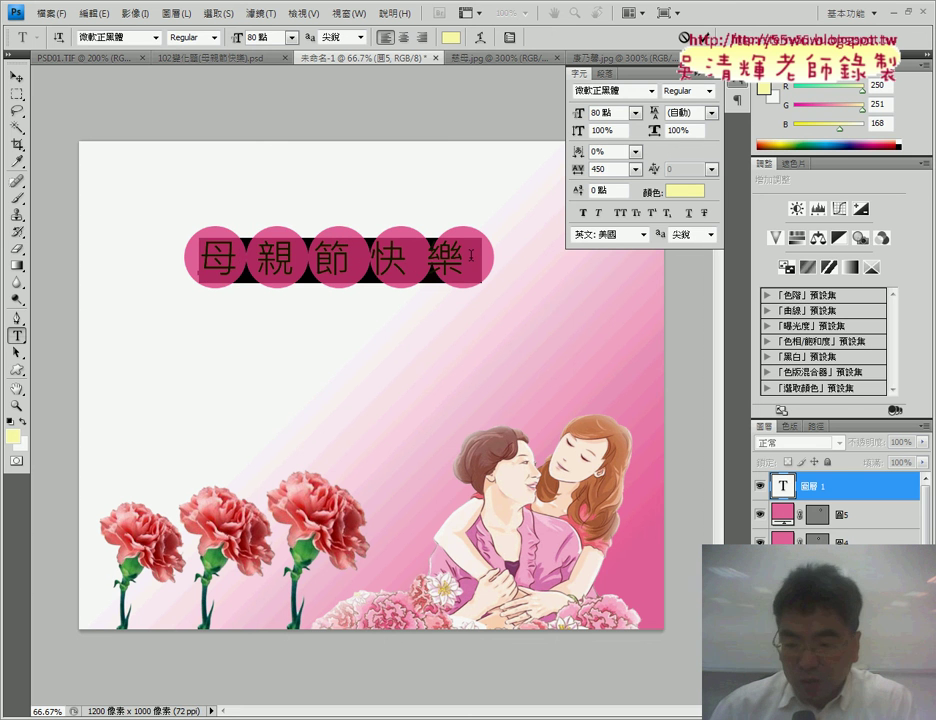
left_click(577, 167)
type("50")
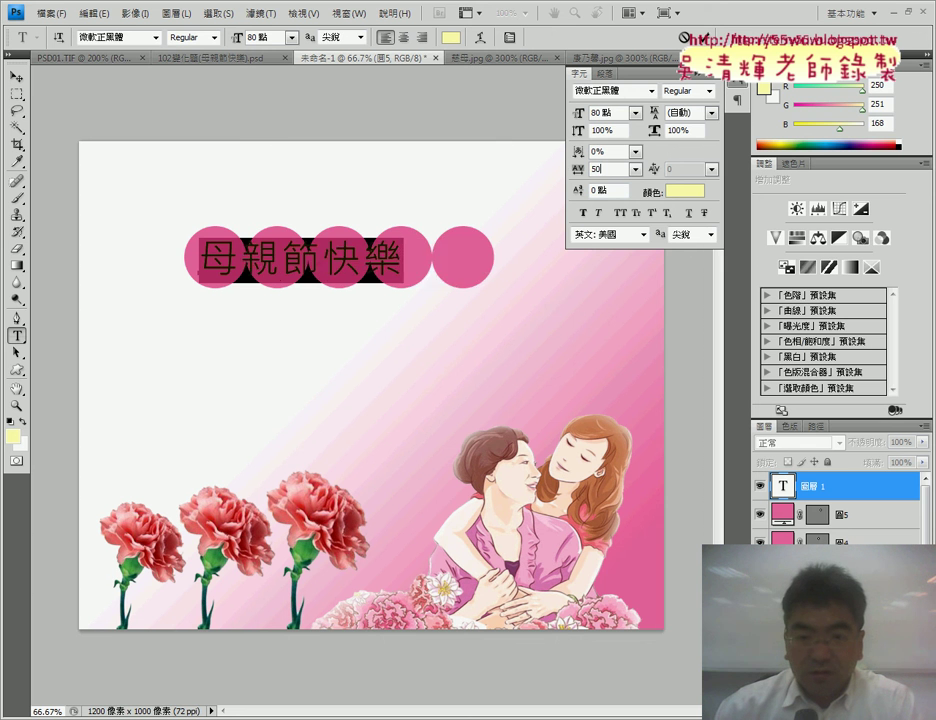
type("0")
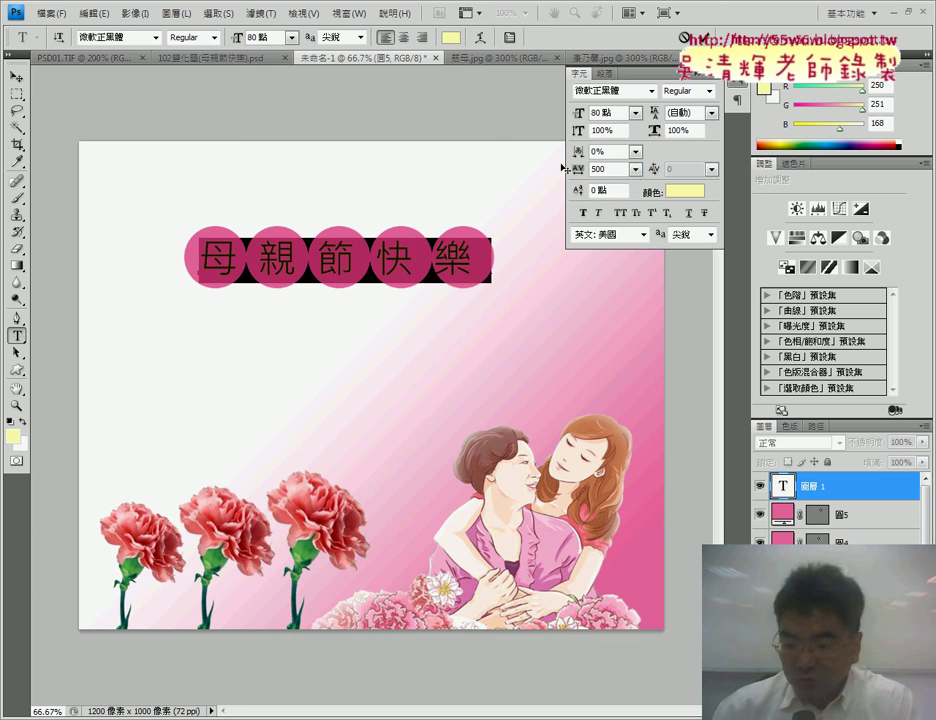
type("55")
key("Return")
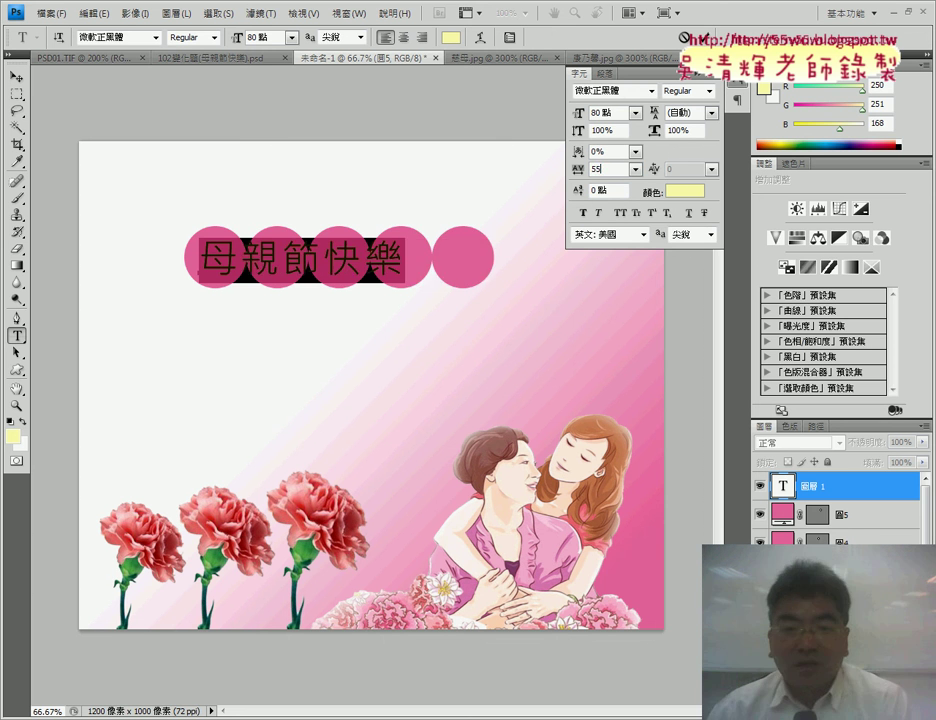
left_click_drag(577, 169, 557, 166)
type("0")
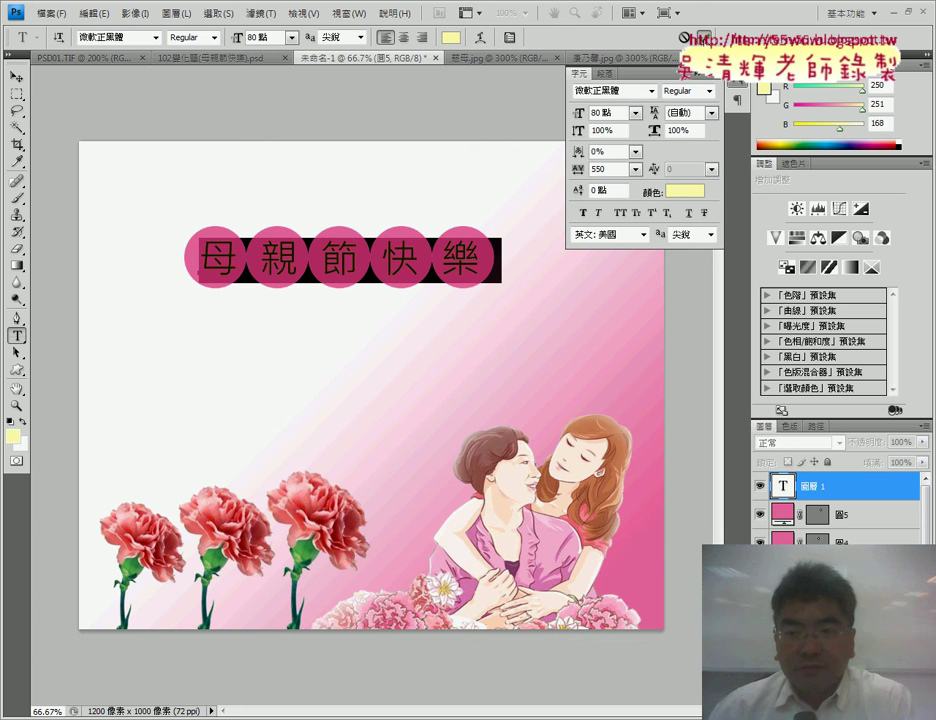
key("ctrl+Return")
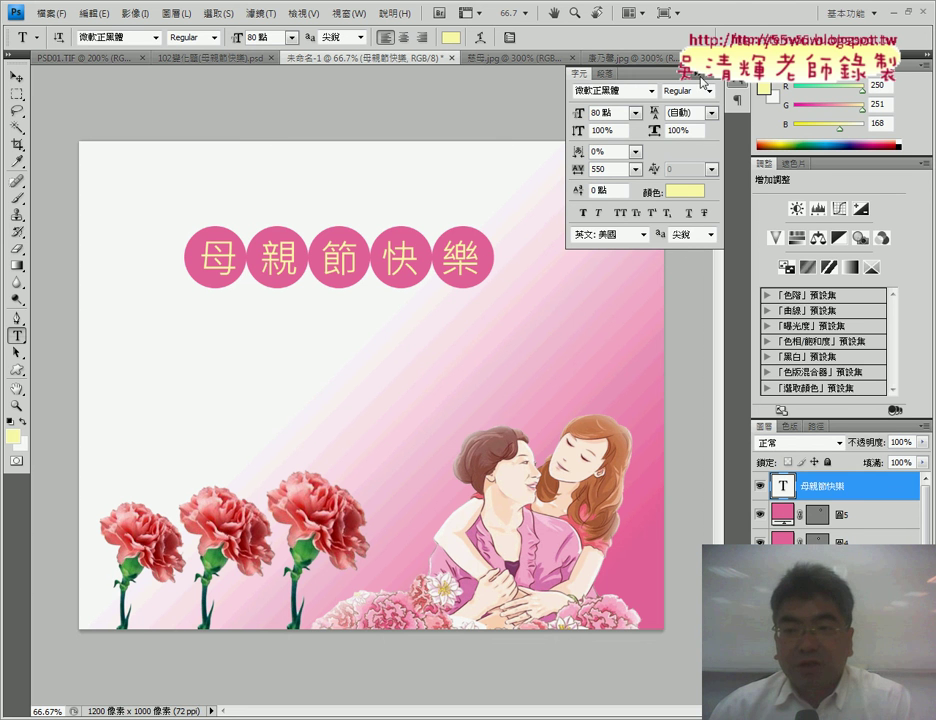
Close the Character panel and select the Move tool.
left_click(701, 77)
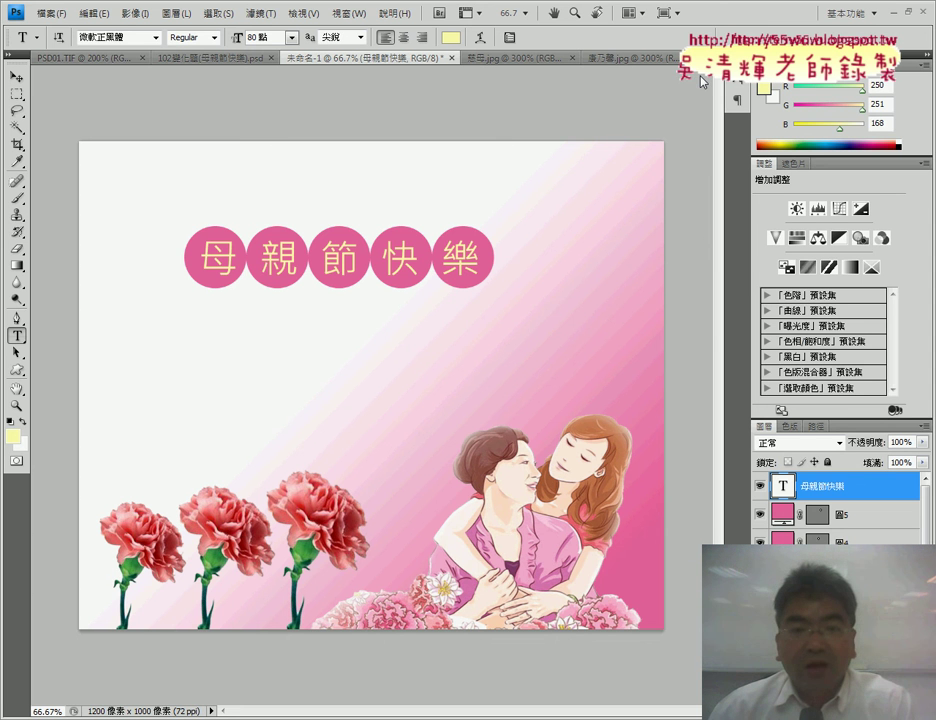
left_click(18, 77)
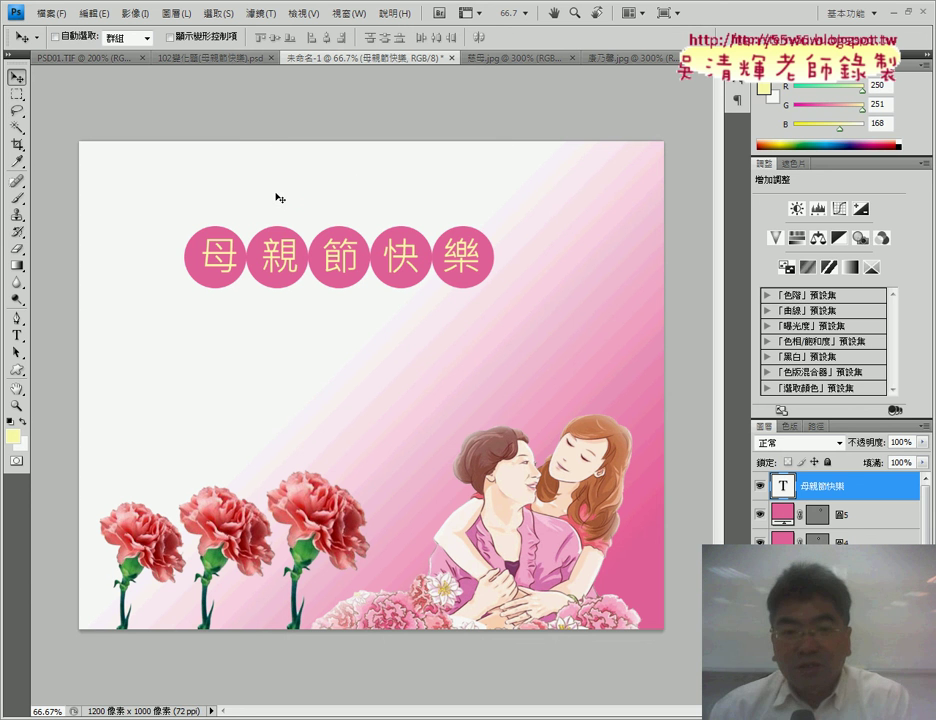
Free-transform the title to enlarge it, level it, and centre each character in its circle.
key("ctrl+t")
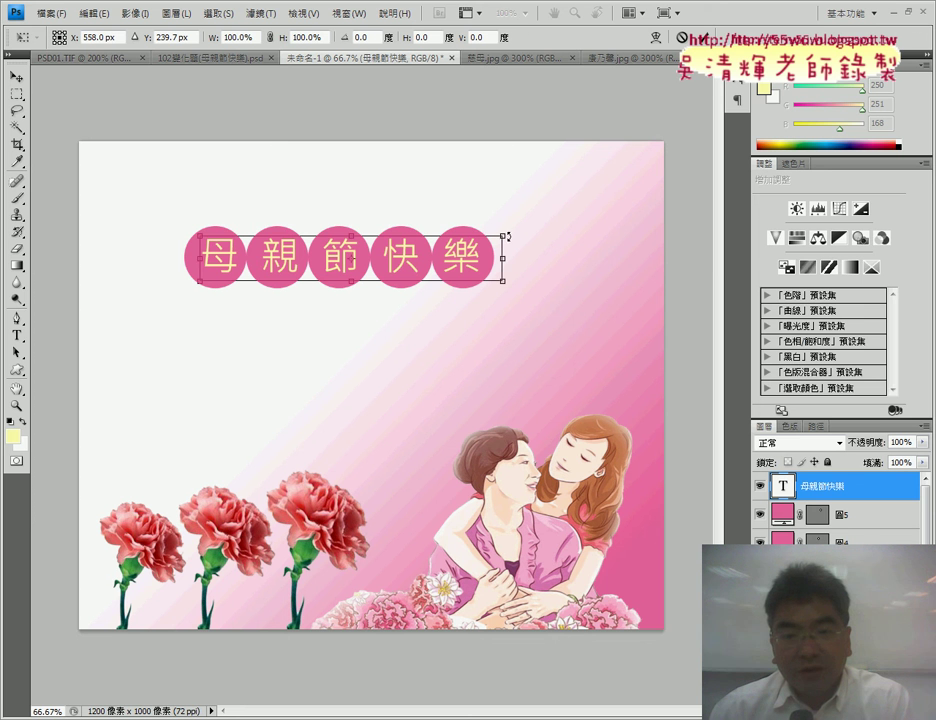
left_click_drag(506, 233, 531, 225)
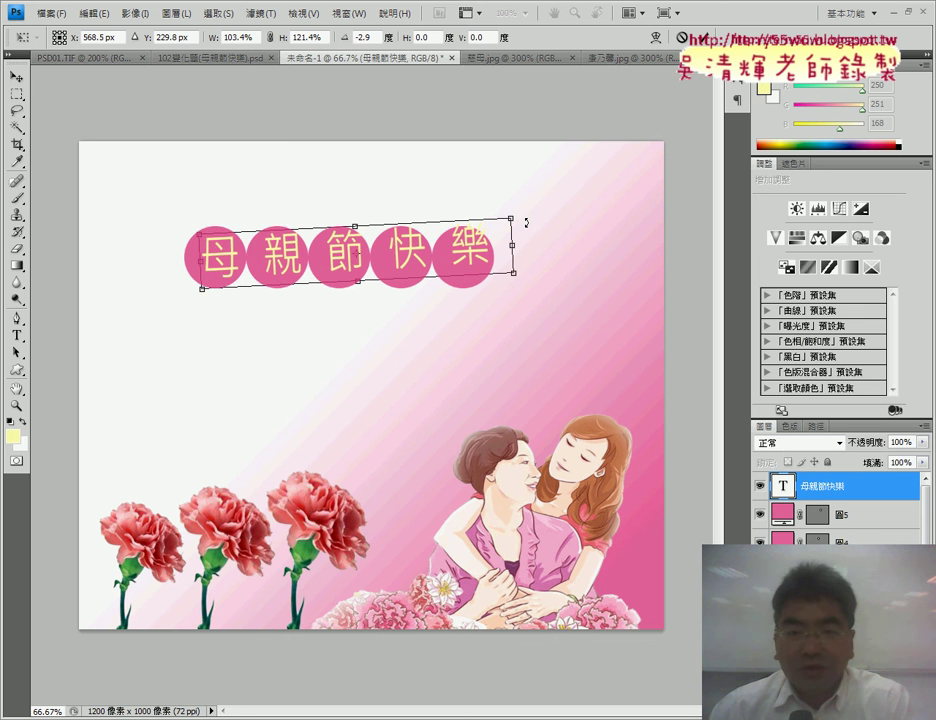
left_click_drag(467, 250, 466, 254)
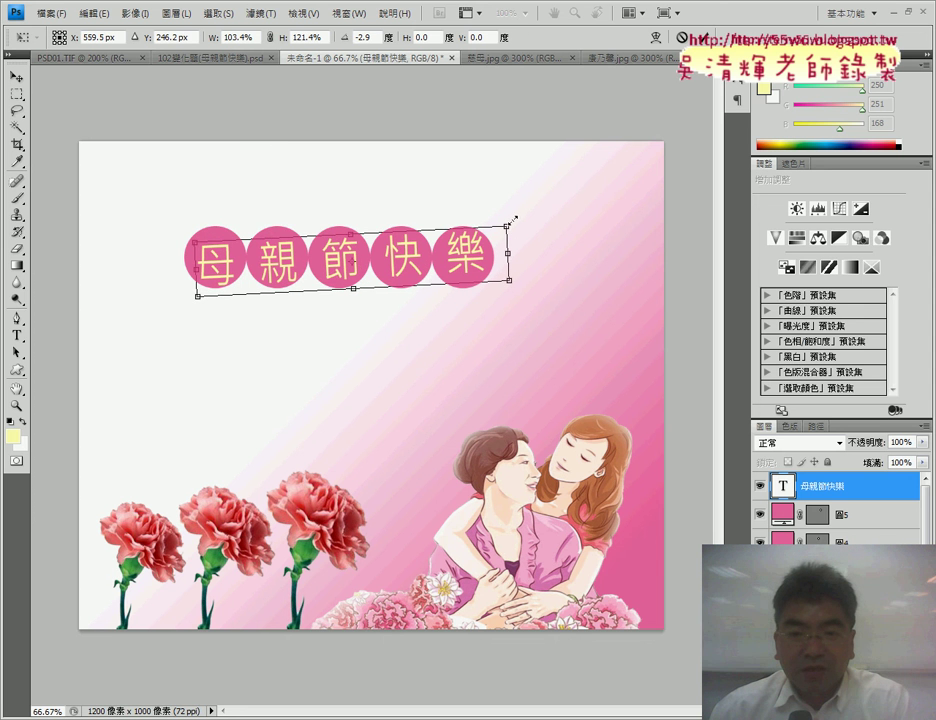
left_click_drag(516, 222, 517, 224)
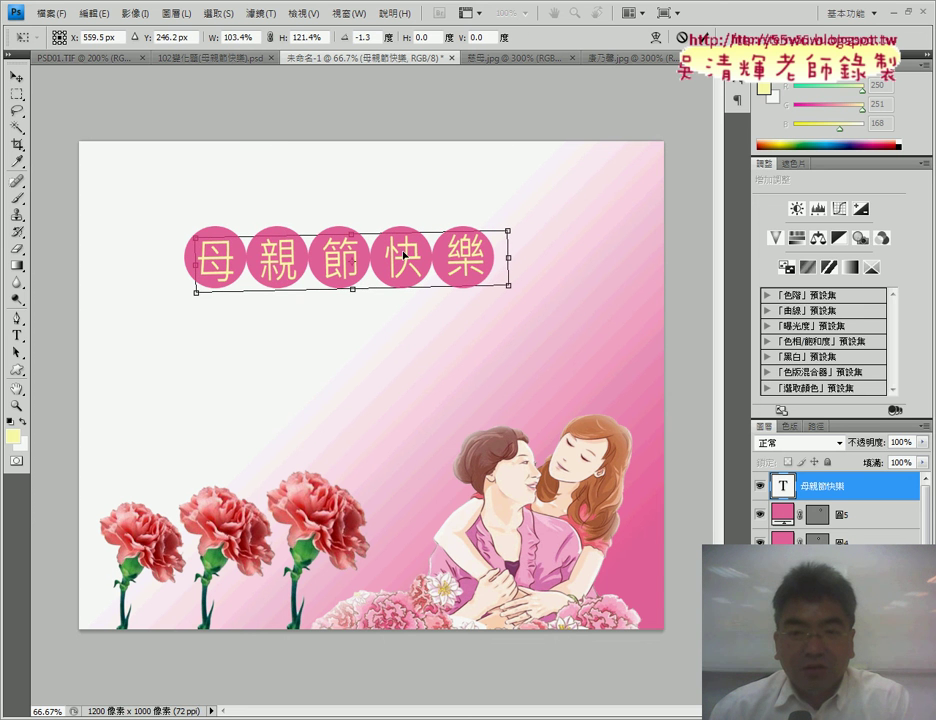
left_click_drag(404, 255, 406, 255)
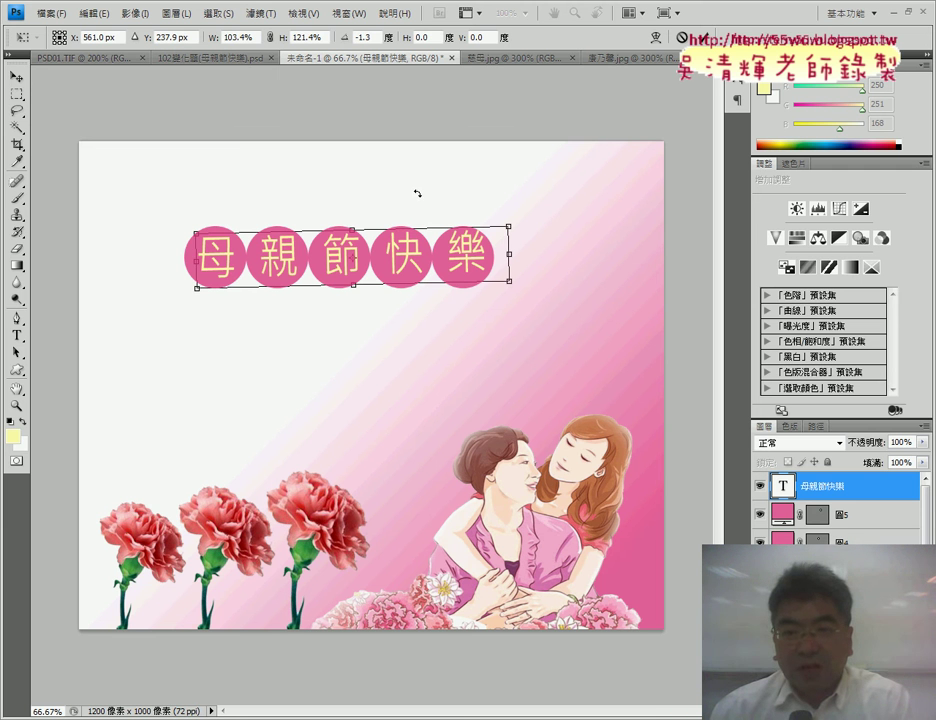
key("Return")
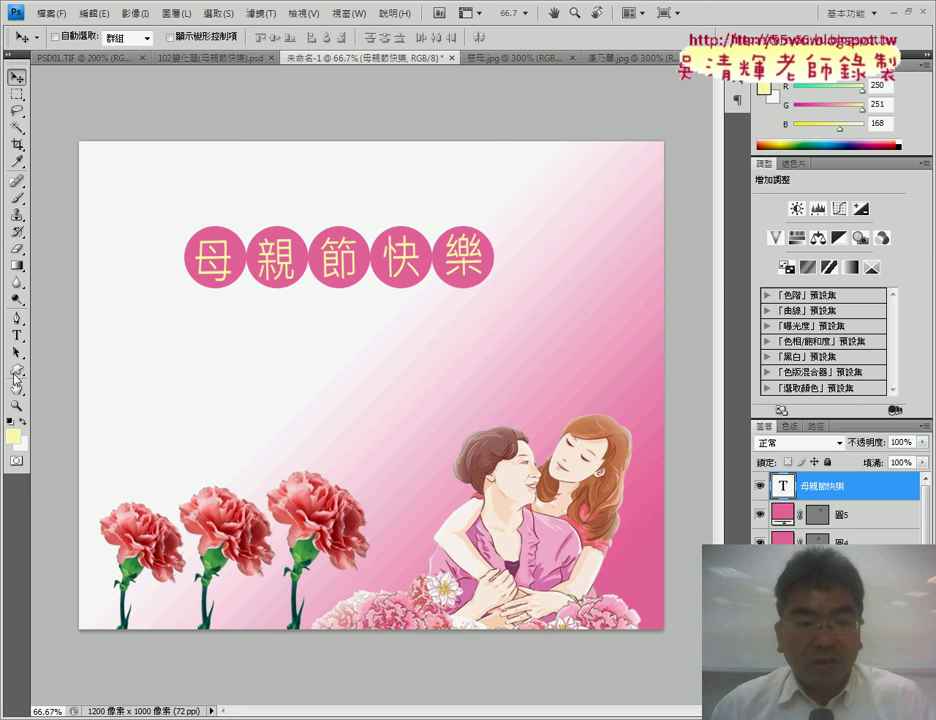
Choose the Custom Shape Tool and show the shape picker's library options menu.
left_click(17, 371)
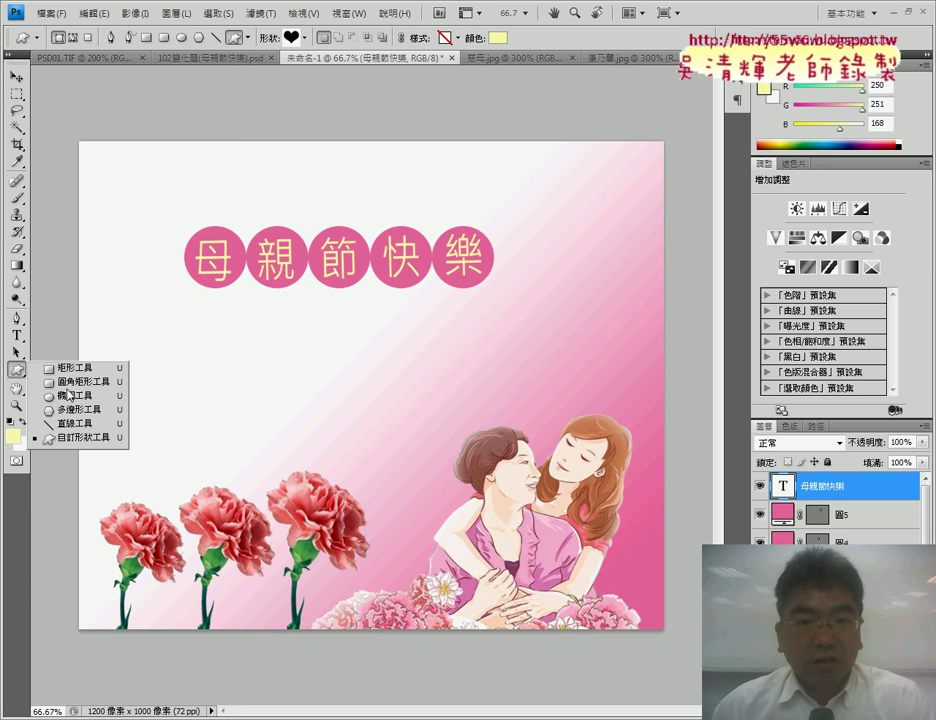
left_click(73, 439)
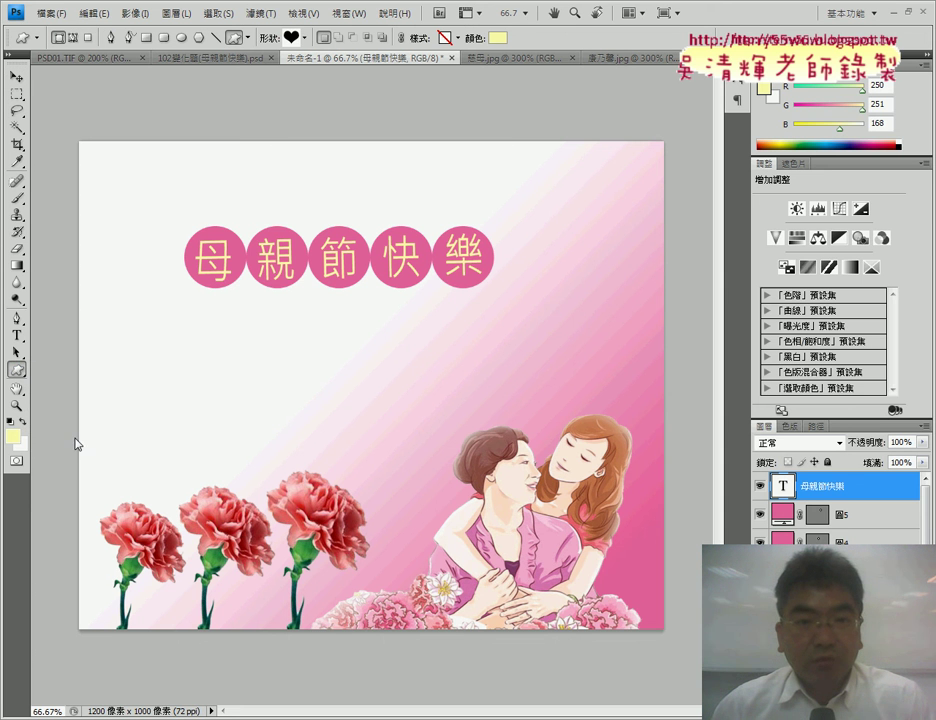
left_click(305, 39)
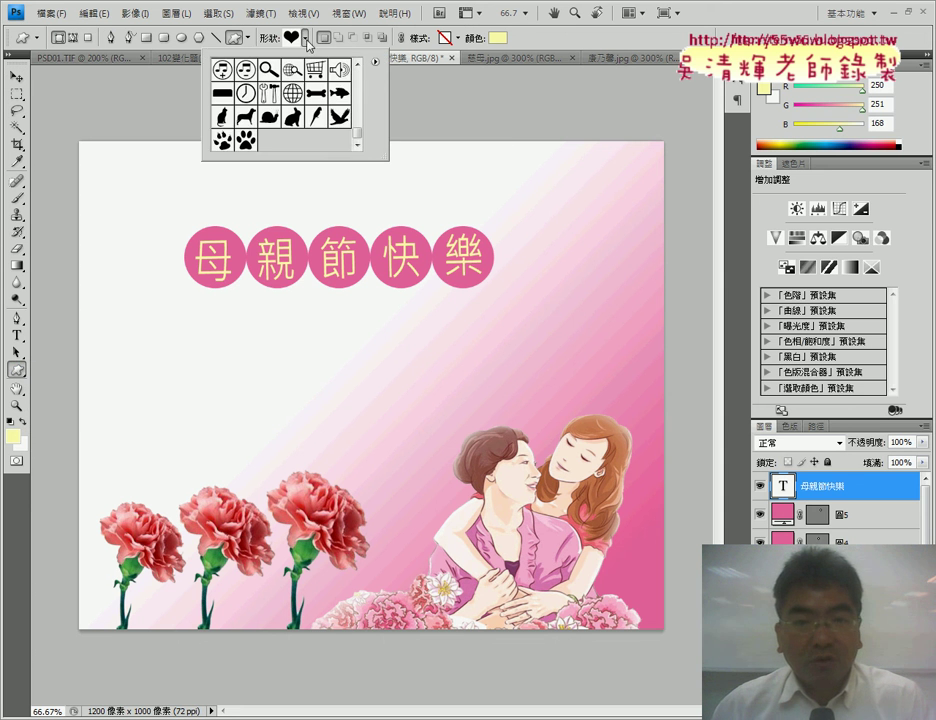
left_click(376, 63)
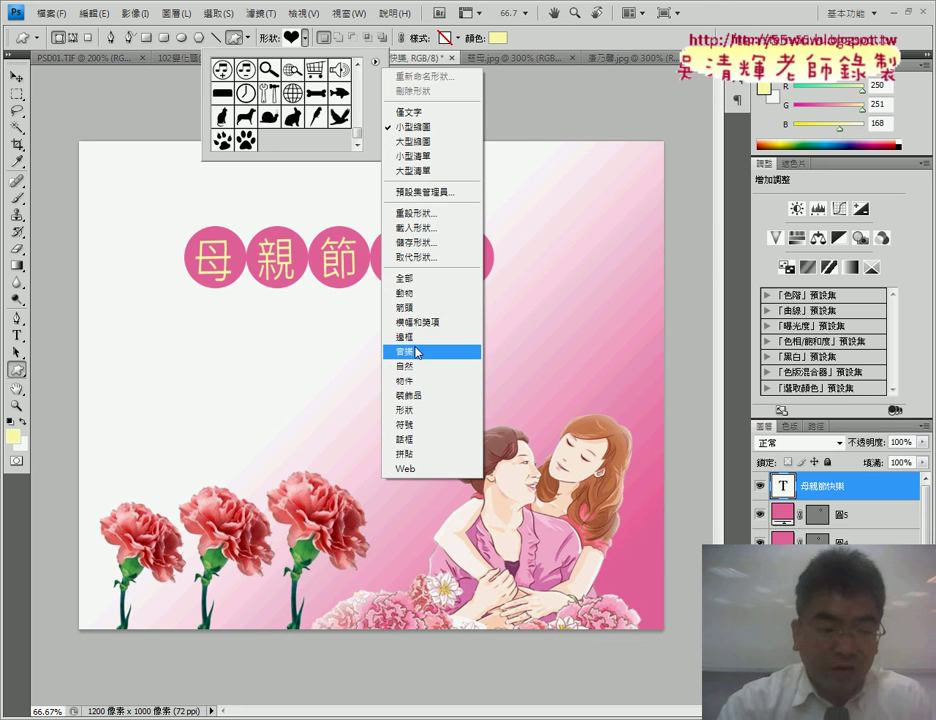